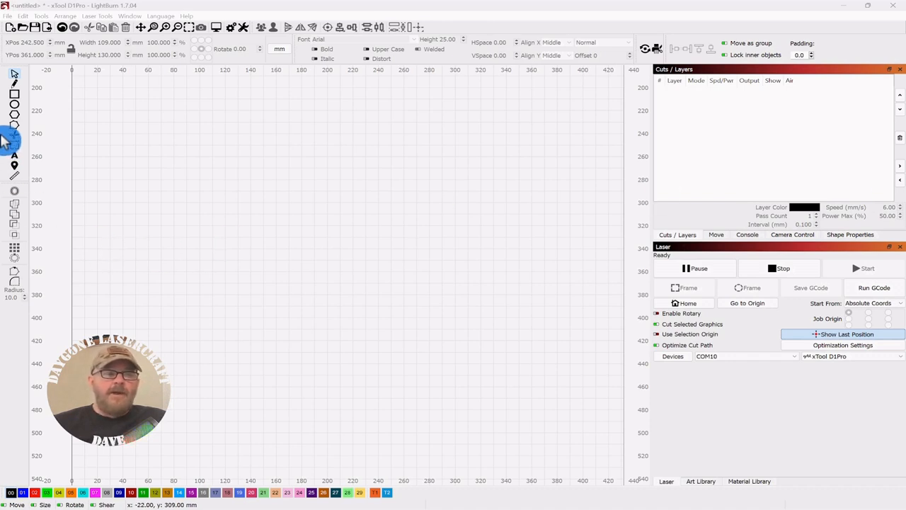
# - Draw a rectangle about 158 mm wide and 252 mm high and move its centre to about X 255, Y 348
pyautogui.click(14, 93)
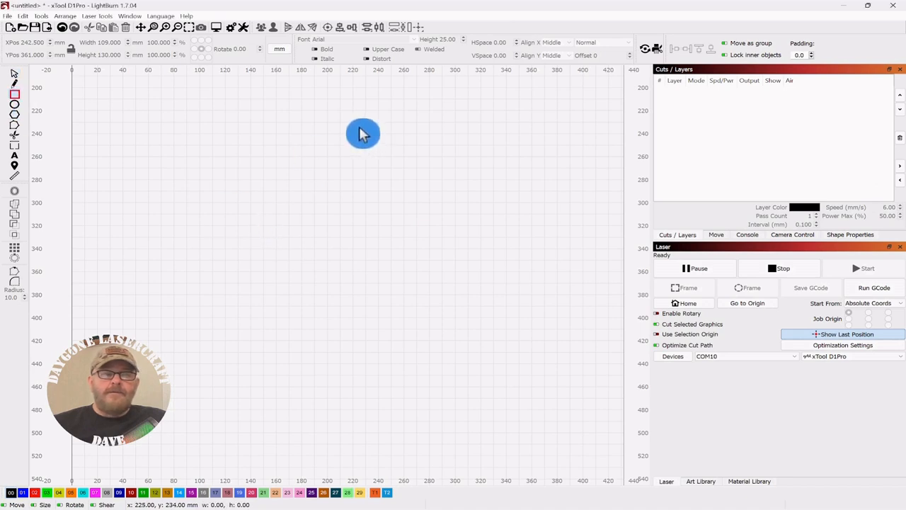
pyautogui.moveTo(359, 120); pyautogui.dragTo(562, 410)
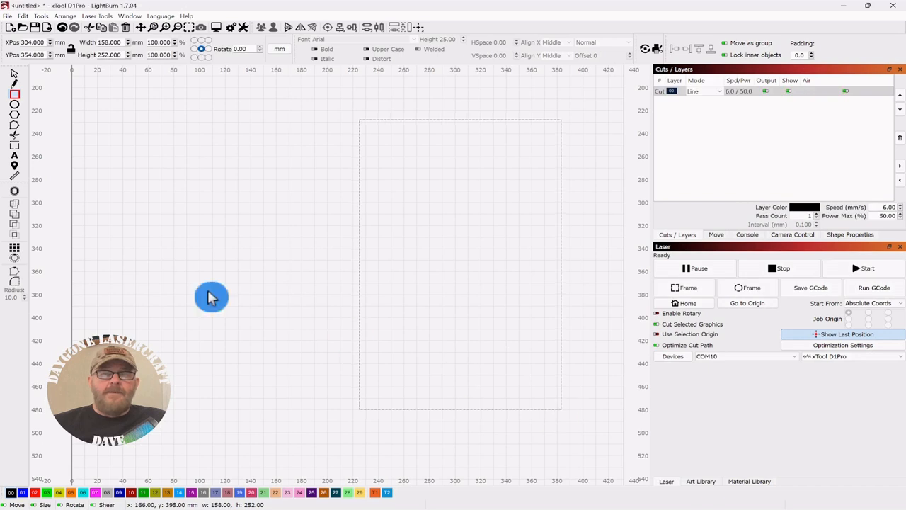
pyautogui.click(14, 75)
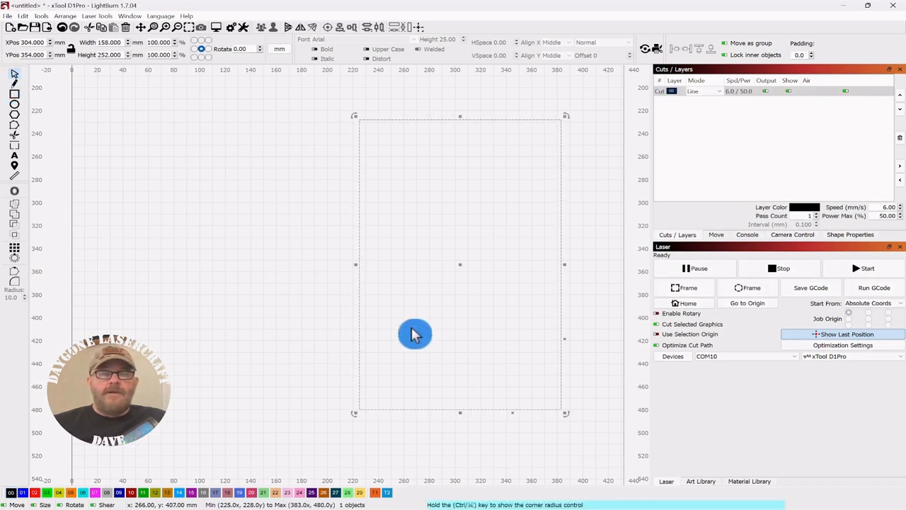
pyautogui.moveTo(460, 264); pyautogui.dragTo(401, 264)
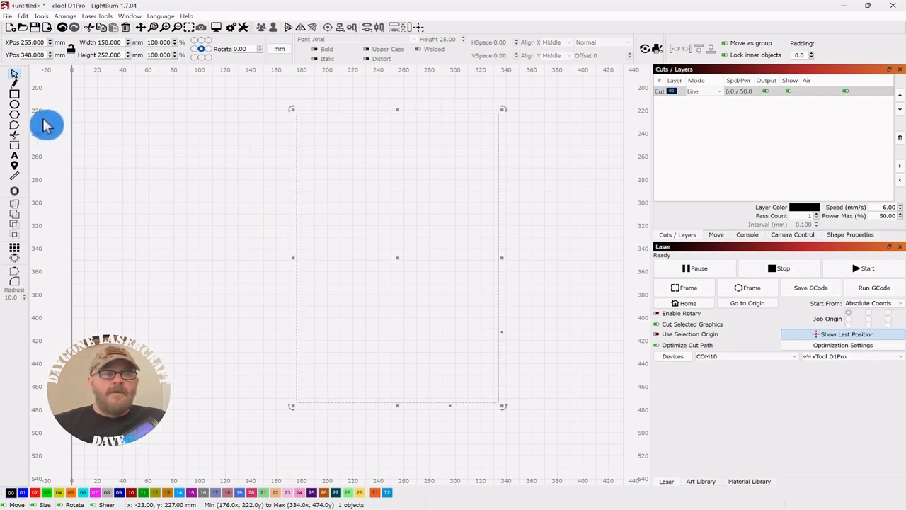
# - Draw a rectangle about 56.5 mm high across the full width of the large rectangle's middle and assign it to tool layer T1
pyautogui.click(14, 93)
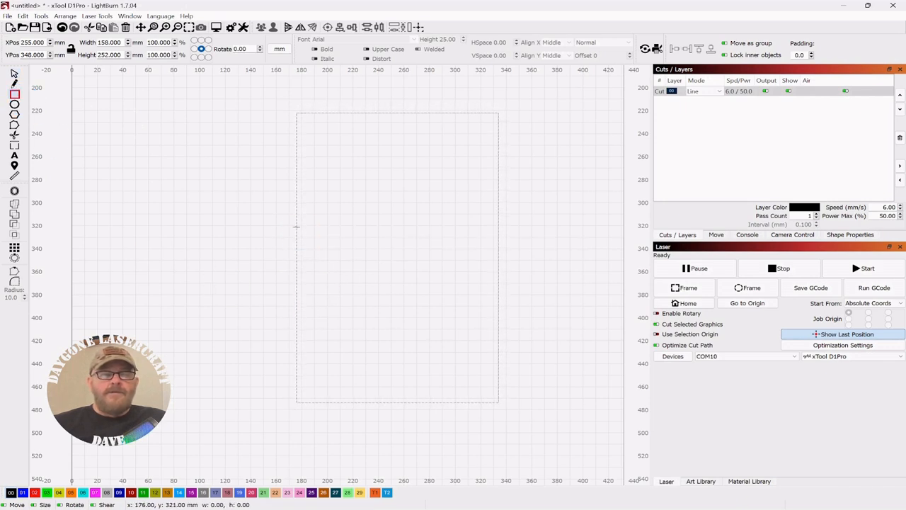
pyautogui.moveTo(296, 228)
pyautogui.mouseDown()
pyautogui.moveTo(354, 228)
pyautogui.moveTo(481, 267)
pyautogui.moveTo(498, 292)
pyautogui.mouseUp()
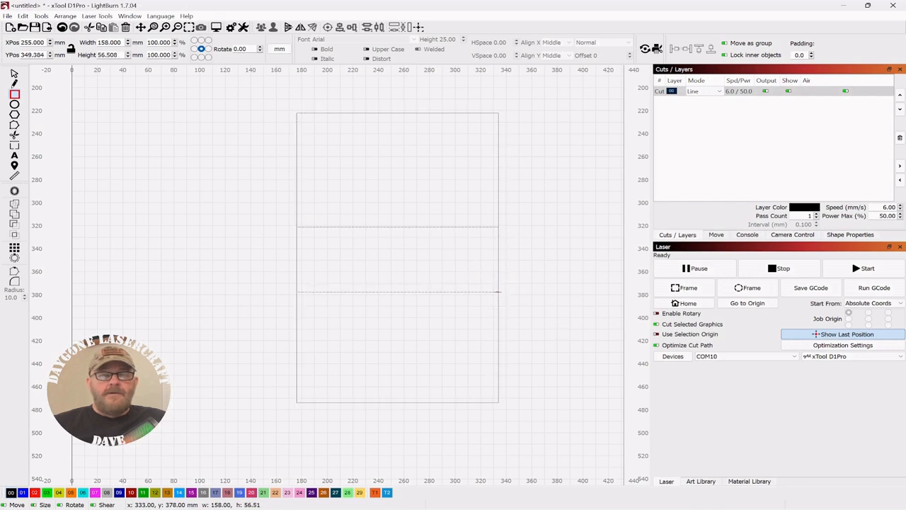
pyautogui.click(14, 74)
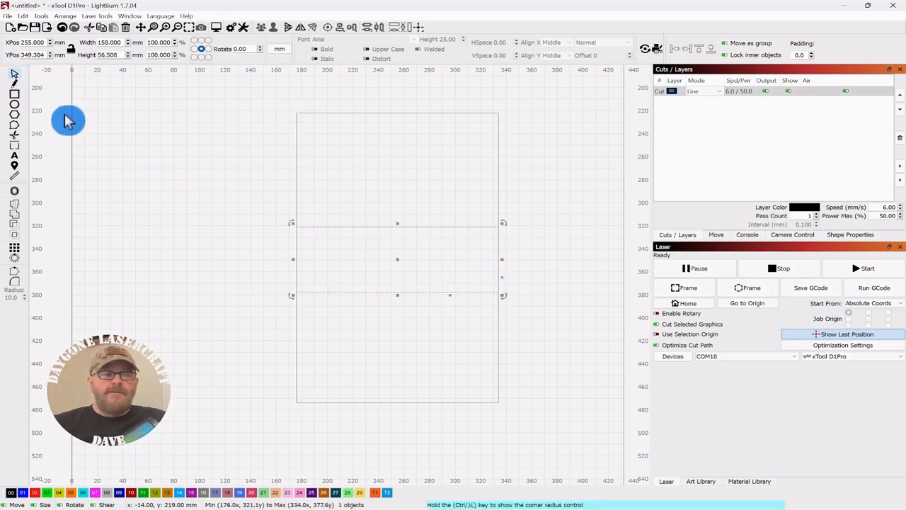
pyautogui.click(373, 493)
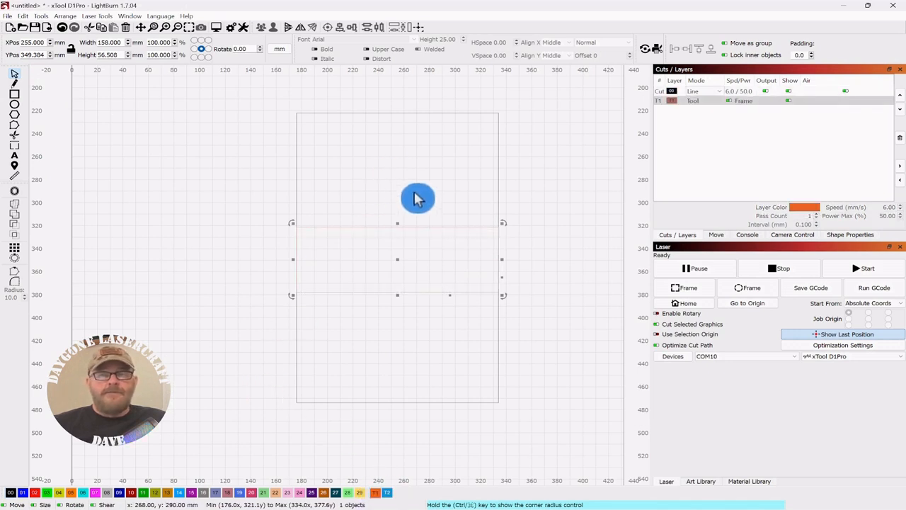
# - Centre the T1 rectangle on the large rectangle
pyautogui.moveTo(425, 197); pyautogui.dragTo(344, 247)
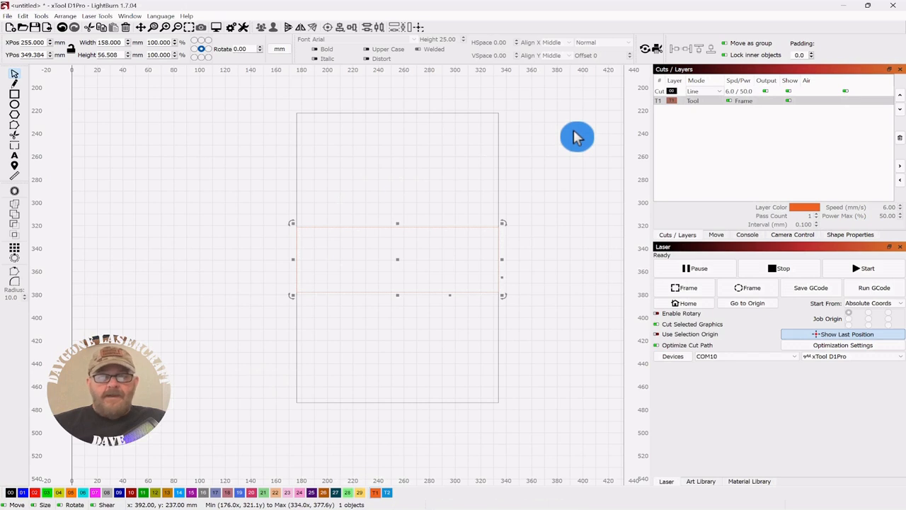
pyautogui.moveTo(514, 130); pyautogui.dragTo(425, 185)
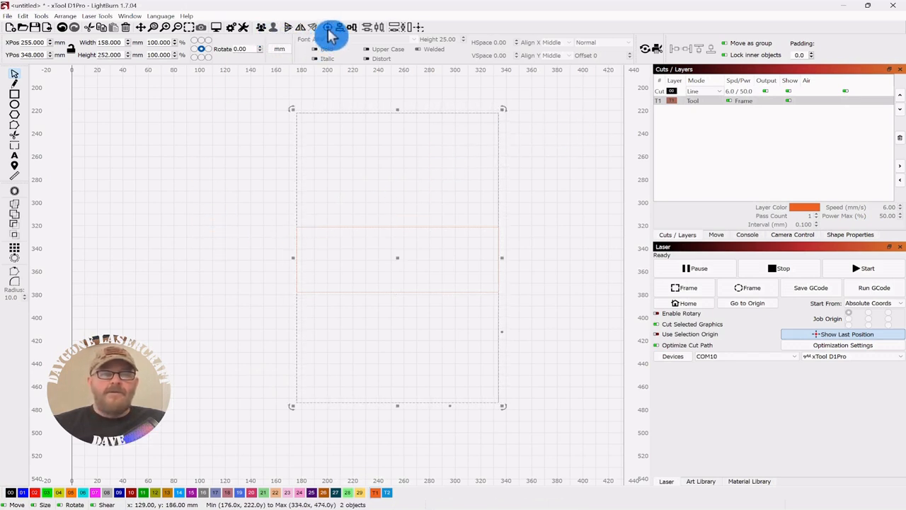
pyautogui.click(219, 178)
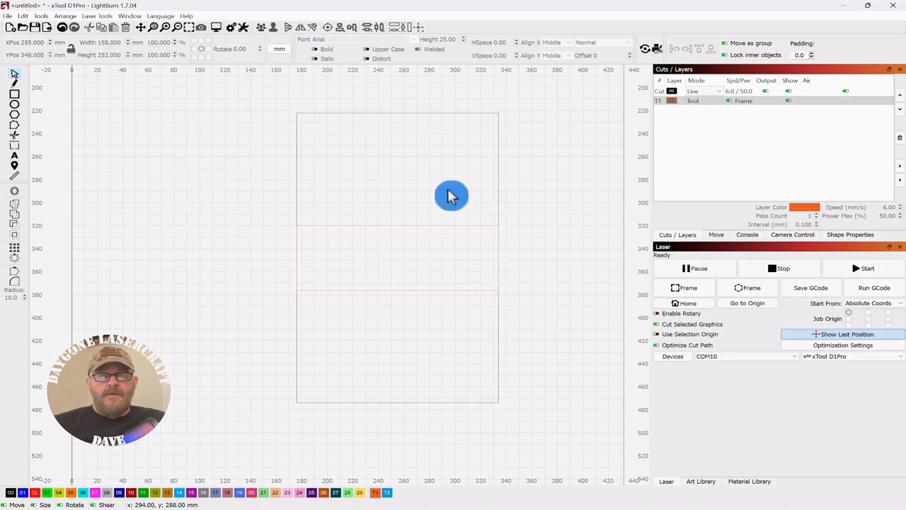
# - Stretch the T1 rectangle's upper and lower edges outward to a height of about 89 mm
pyautogui.moveTo(444, 201); pyautogui.dragTo(396, 205)
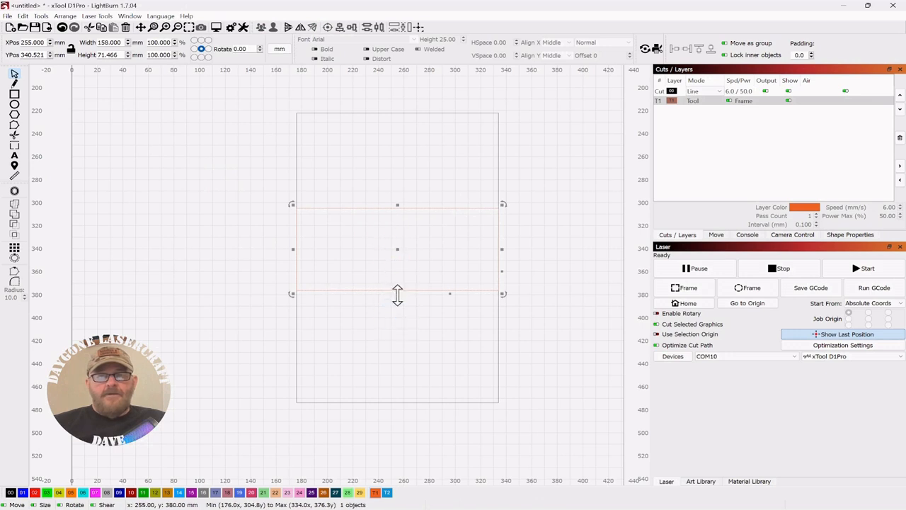
pyautogui.moveTo(396, 294); pyautogui.dragTo(397, 316)
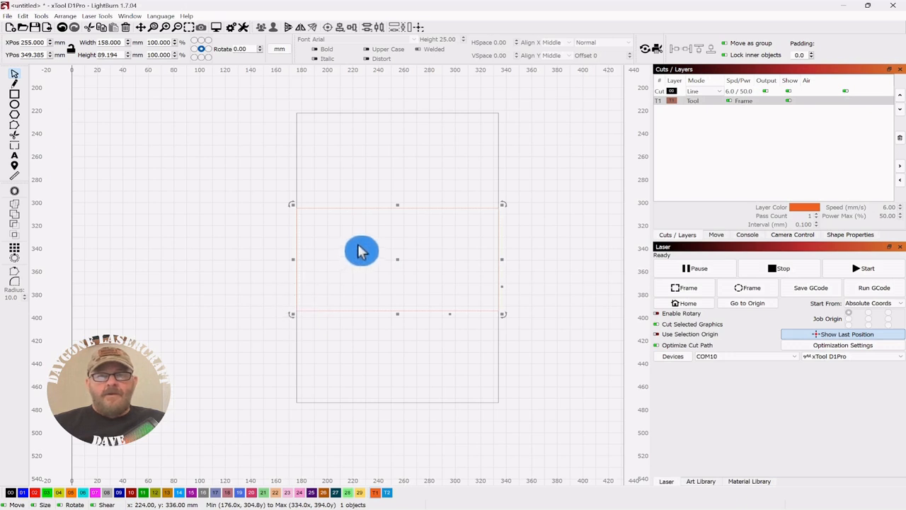
pyautogui.click(188, 250)
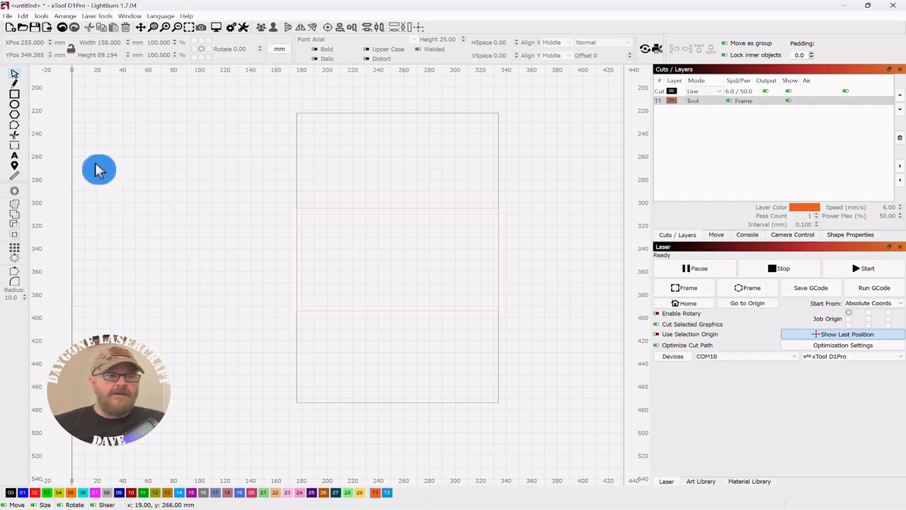
# - Draw a horizontal line about 28 mm long across the large rectangle's left edge, just below the T1 rectangle, and assign it to layer 00
pyautogui.click(15, 83)
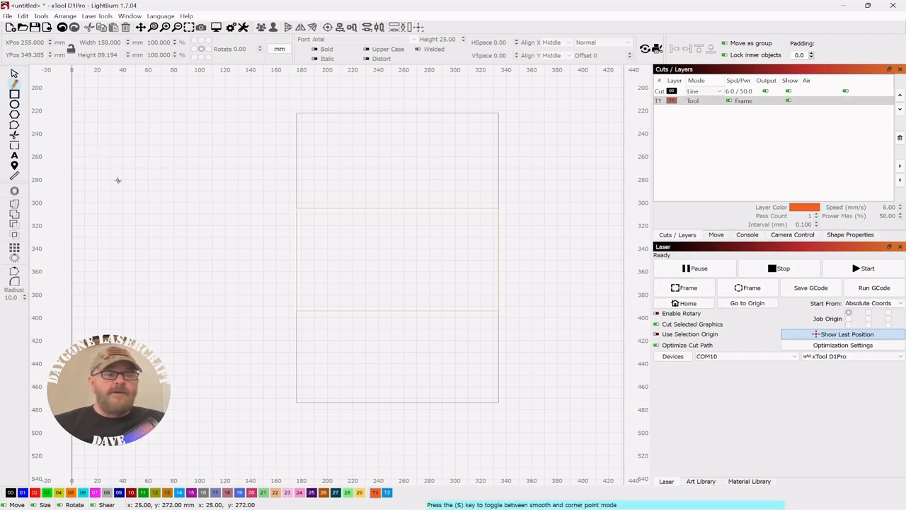
pyautogui.click(277, 320)
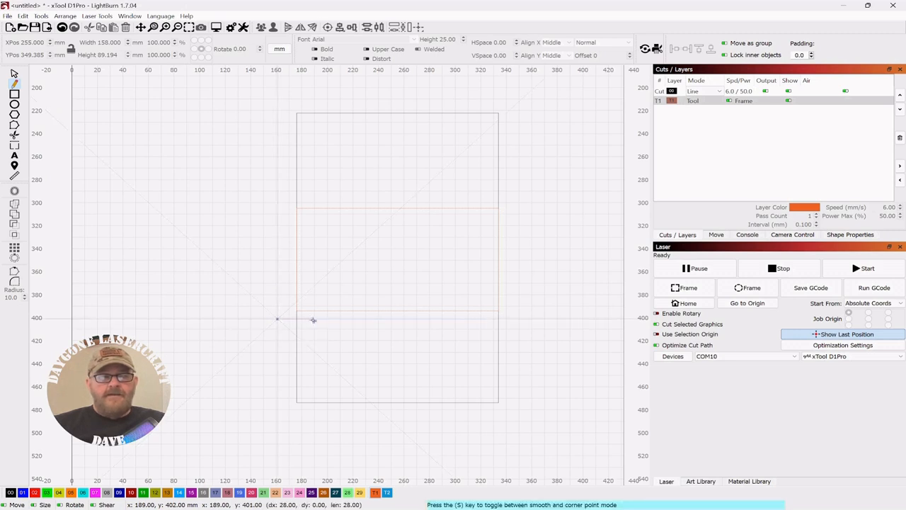
pyautogui.doubleClick(312, 319)
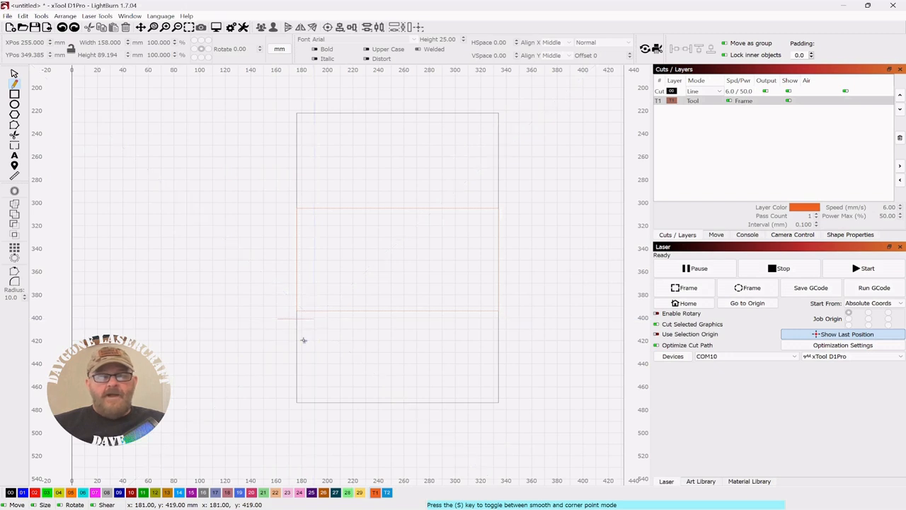
pyautogui.click(14, 74)
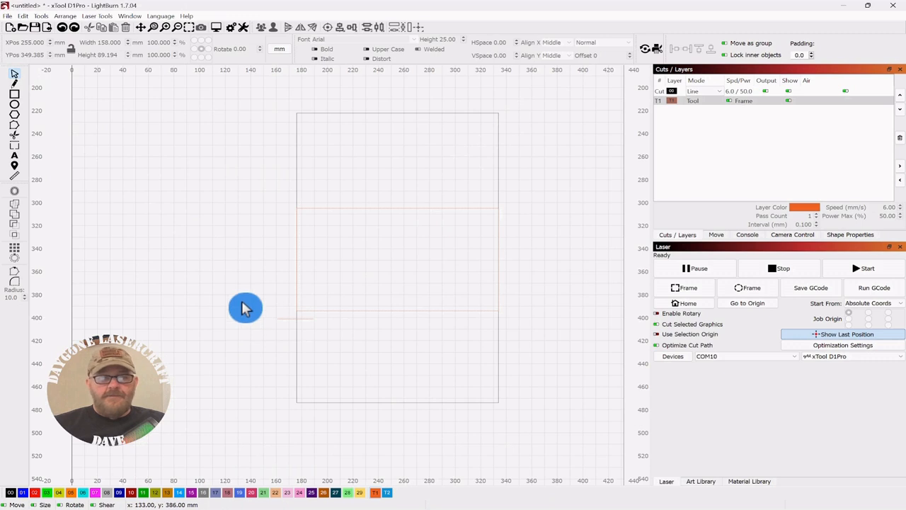
pyautogui.moveTo(282, 308); pyautogui.dragTo(273, 327)
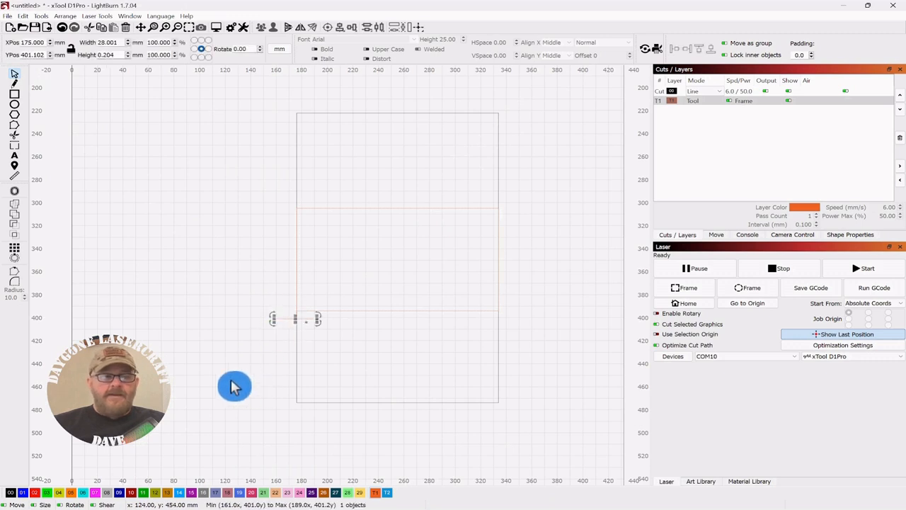
pyautogui.click(14, 499)
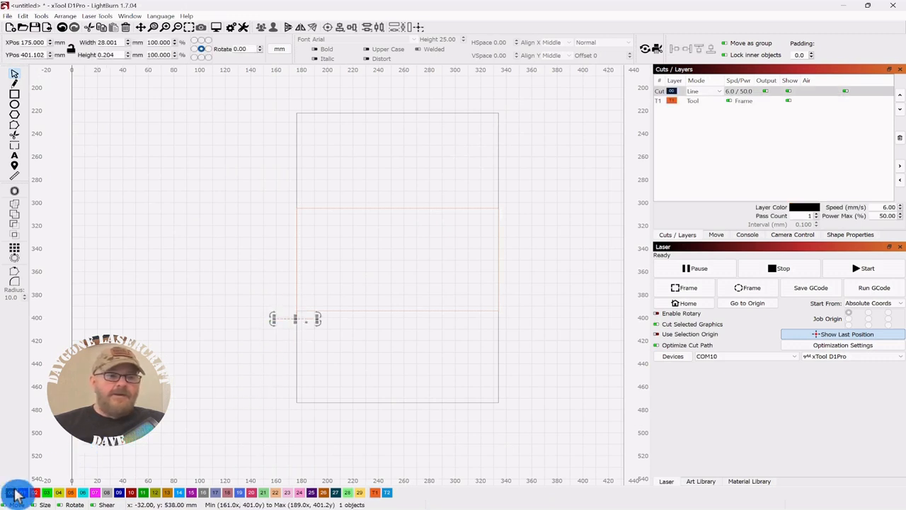
# - Set the short horizontal line's width to 20 mm
pyautogui.scroll(3, 238, 327)
pyautogui.moveTo(538, 356); pyautogui.dragTo(427, 320)
pyautogui.scroll(-2, 492, 248)
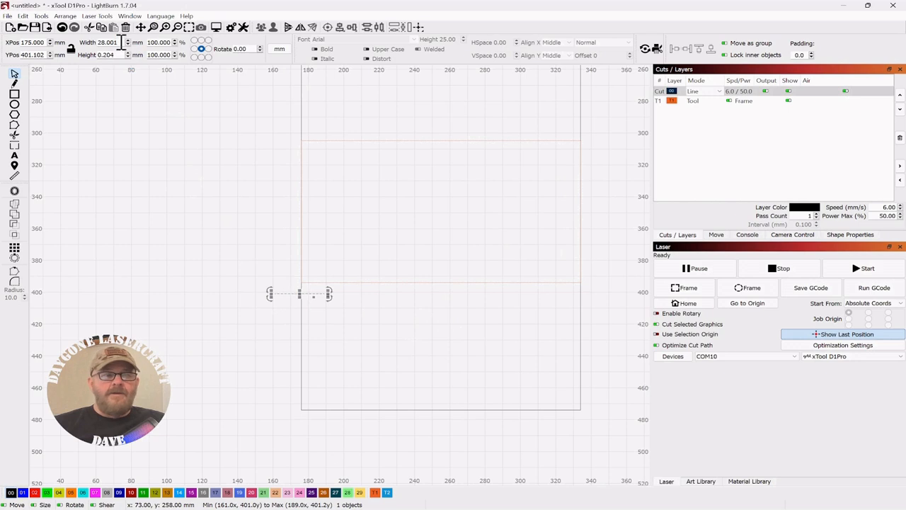
pyautogui.moveTo(121, 43); pyautogui.dragTo(86, 43)
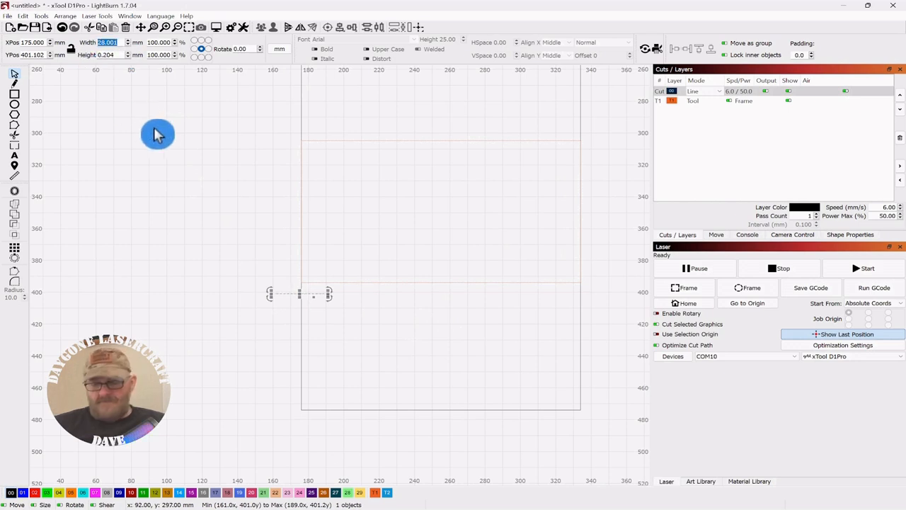
pyautogui.write('20')
pyautogui.press('Return')
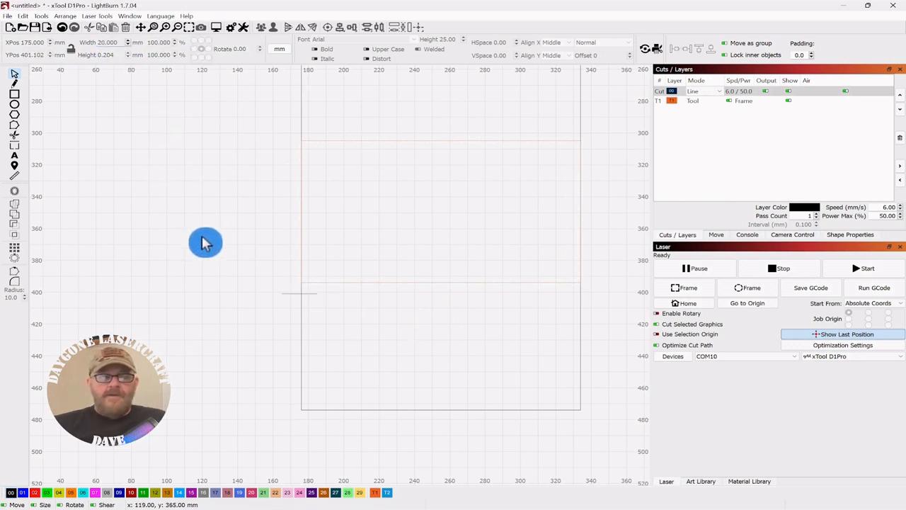
# - Start a grid array of the short line with a Y spacing of 1.5 mm and the vertical Shift by half option enabled
pyautogui.scroll(-2, 228, 259)
pyautogui.moveTo(434, 210); pyautogui.dragTo(394, 231)
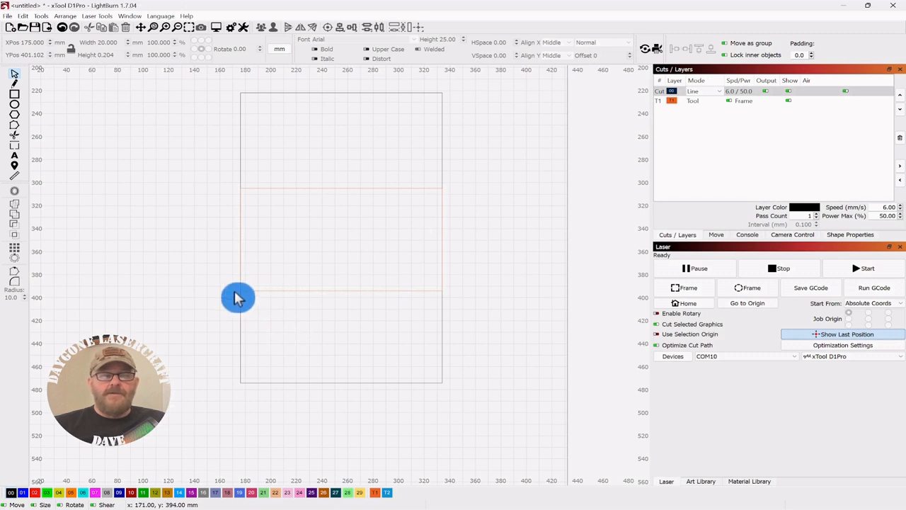
pyautogui.moveTo(236, 290); pyautogui.dragTo(219, 310)
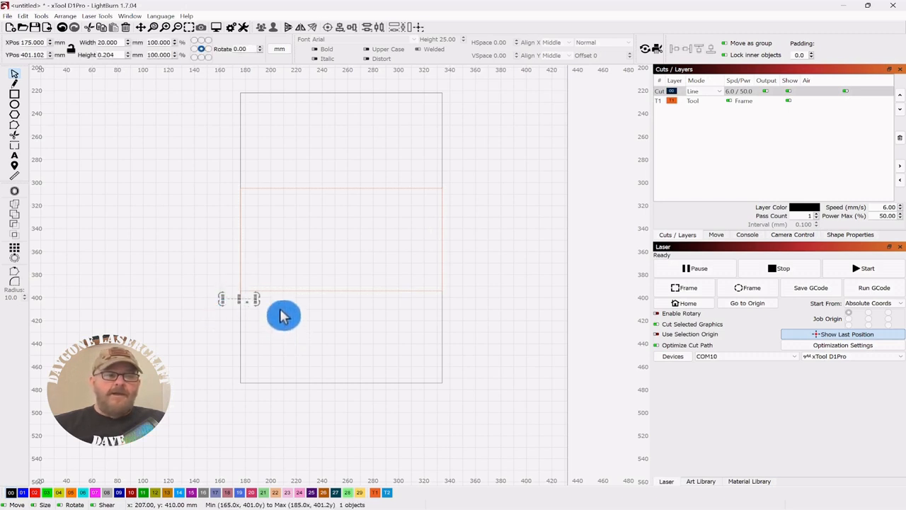
pyautogui.click(16, 250)
pyautogui.moveTo(479, 181); pyautogui.dragTo(617, 165)
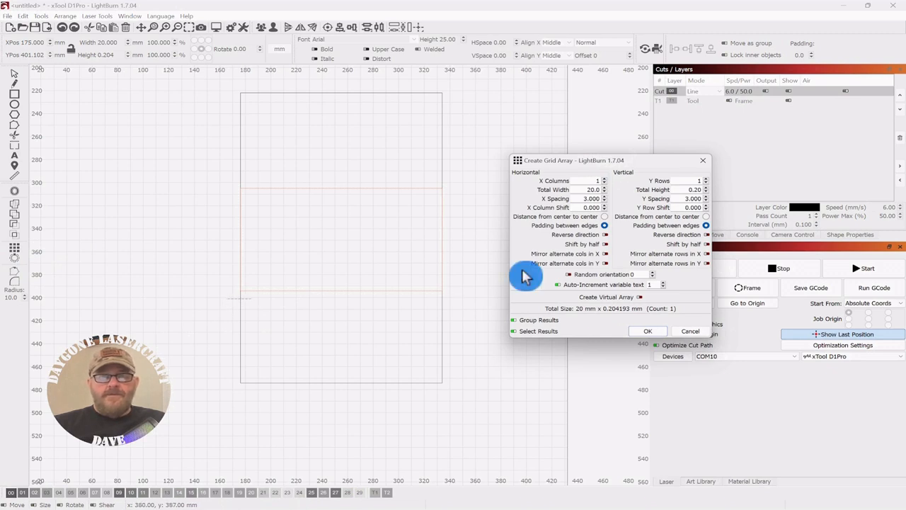
pyautogui.click(588, 201)
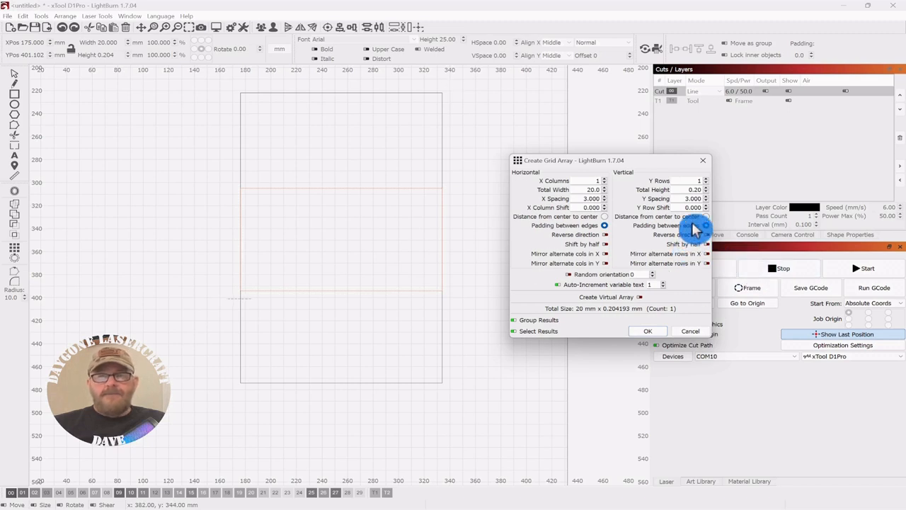
pyautogui.doubleClick(686, 198)
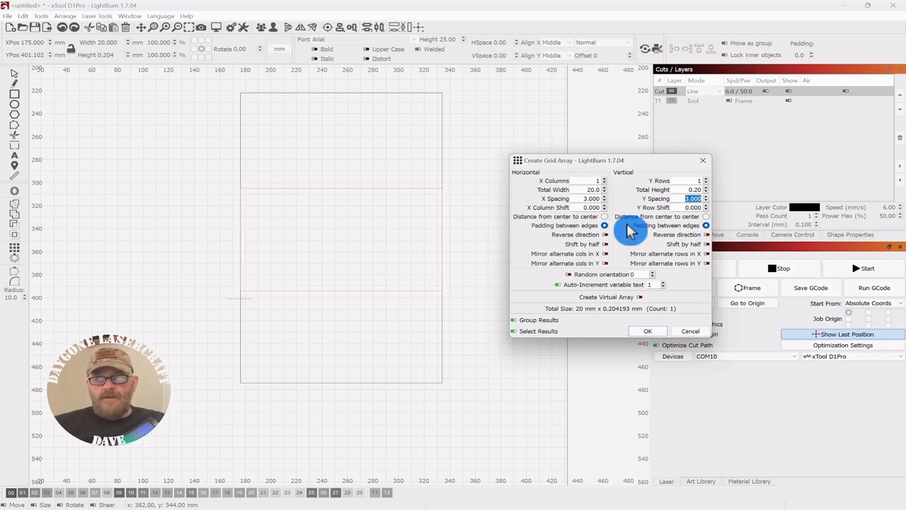
pyautogui.write('1.5')
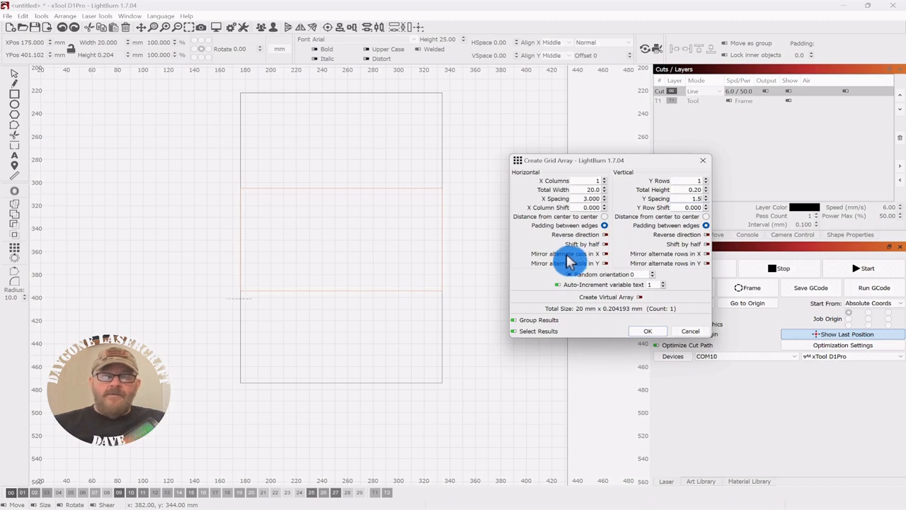
pyautogui.click(708, 244)
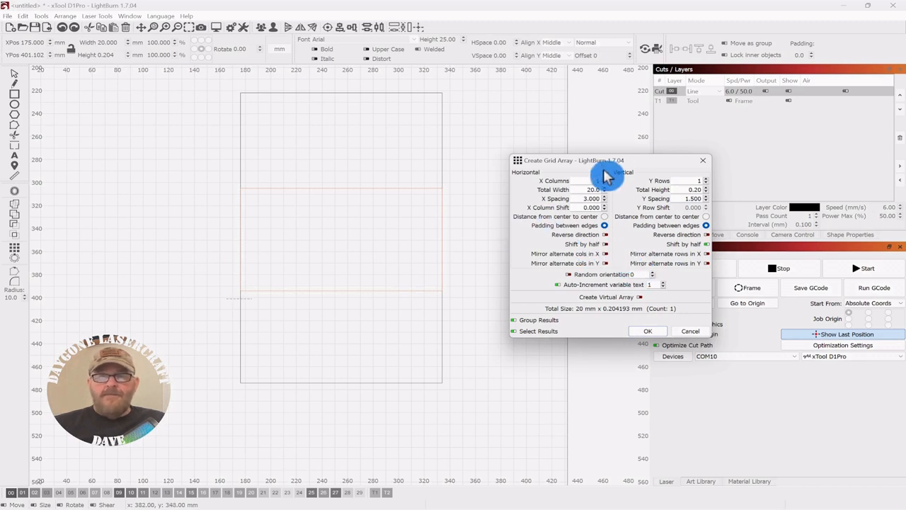
# - Set the grid array to 8 columns so the lines span the large rectangle's width
pyautogui.moveTo(623, 161); pyautogui.dragTo(708, 156)
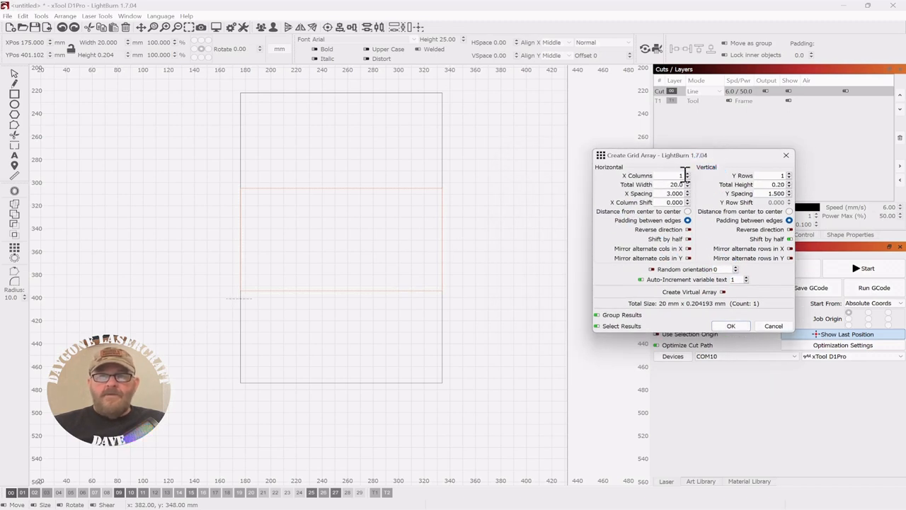
pyautogui.click(686, 175)
pyautogui.click(687, 173)
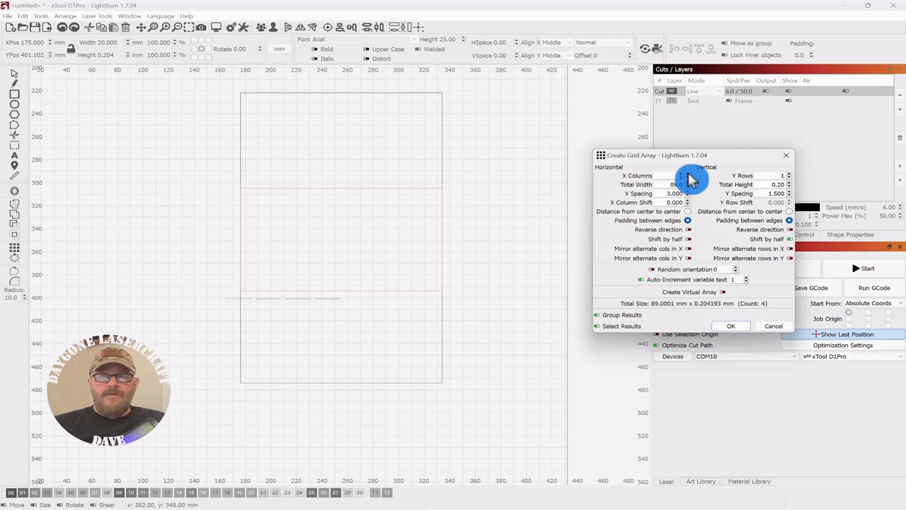
pyautogui.click(687, 174)
pyautogui.click(688, 174)
pyautogui.click(688, 173)
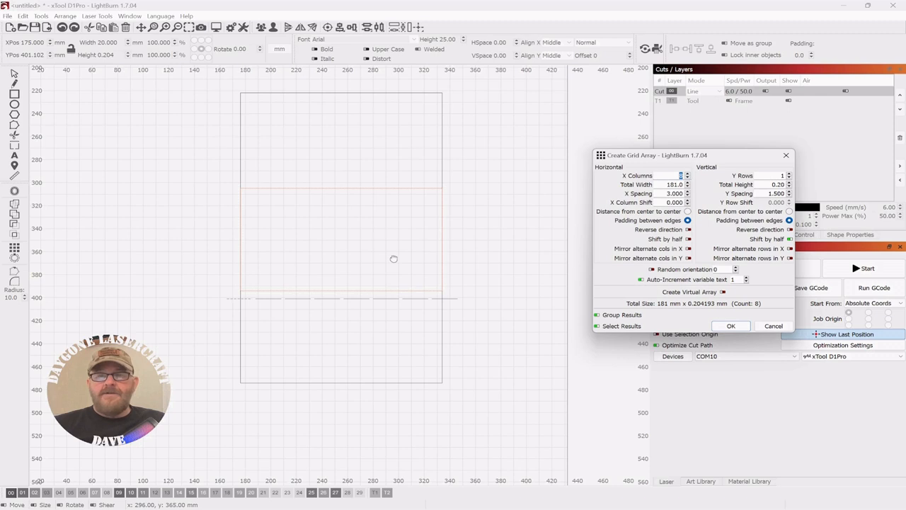
# - Set the grid array to 27 rows and create the staggered line pattern
pyautogui.click(790, 174)
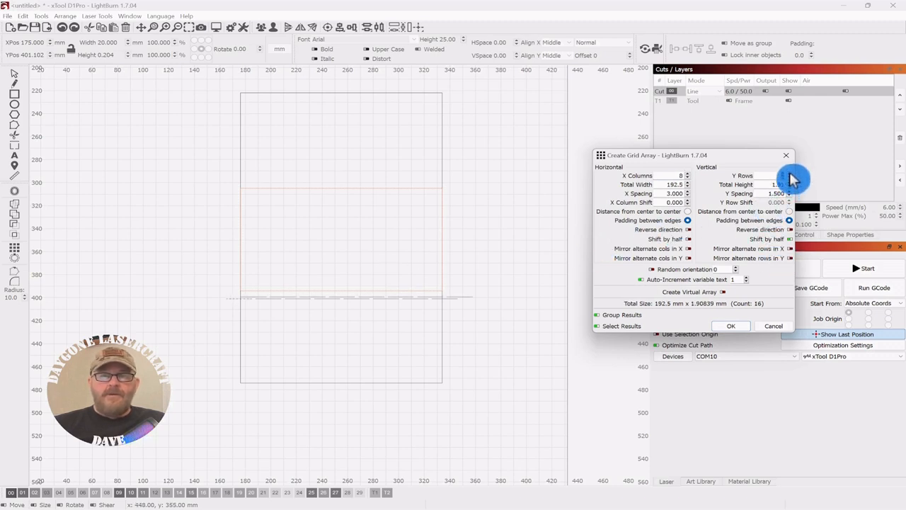
pyautogui.click(790, 174)
pyautogui.click(791, 174)
pyautogui.click(790, 175)
pyautogui.click(790, 174)
pyautogui.click(790, 174)
pyautogui.click(790, 174)
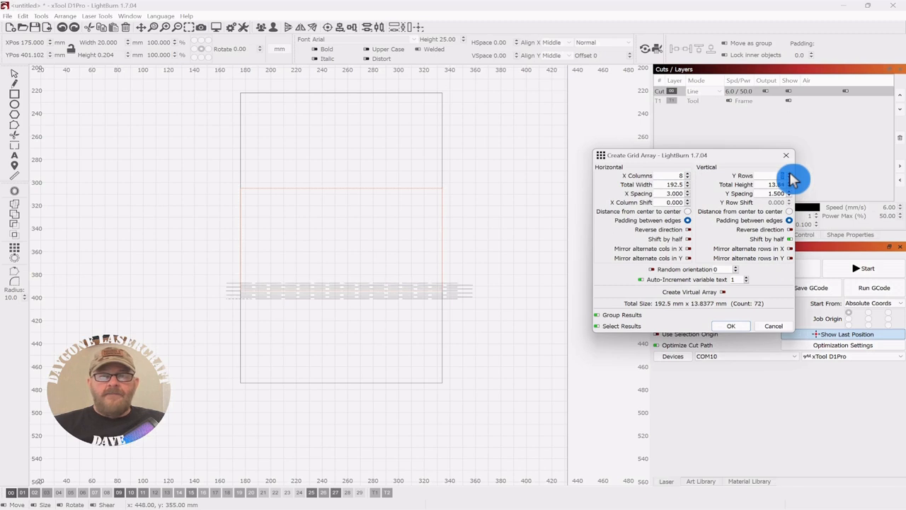
pyautogui.click(790, 174)
pyautogui.click(790, 174)
pyautogui.click(790, 174)
pyautogui.click(790, 174)
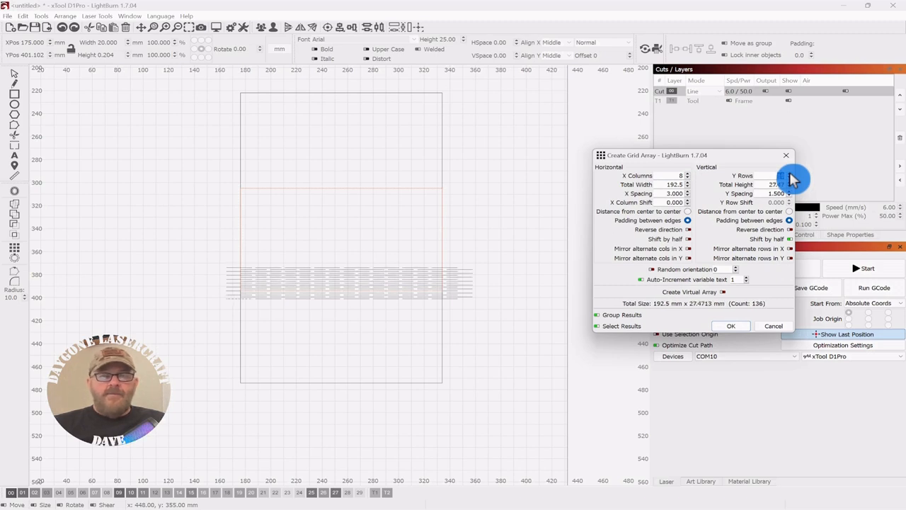
pyautogui.click(789, 174)
pyautogui.click(789, 175)
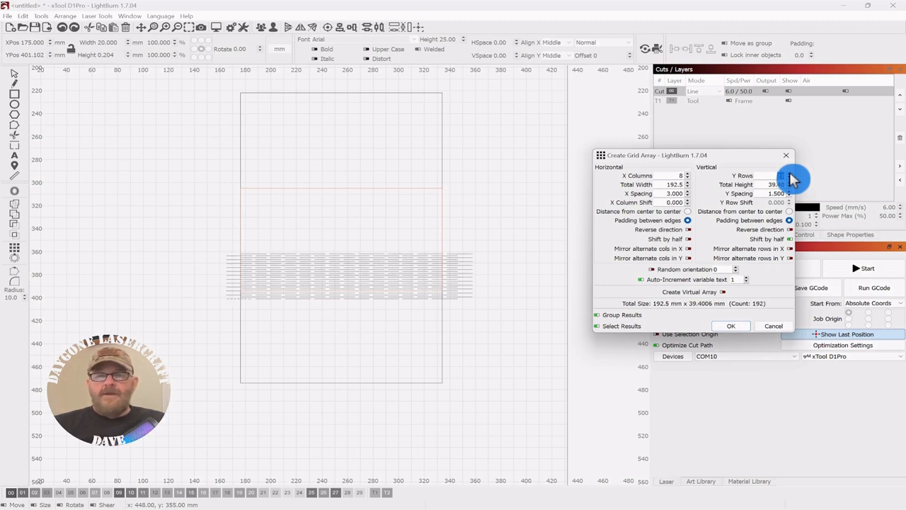
pyautogui.click(789, 175)
pyautogui.click(789, 174)
pyautogui.click(789, 174)
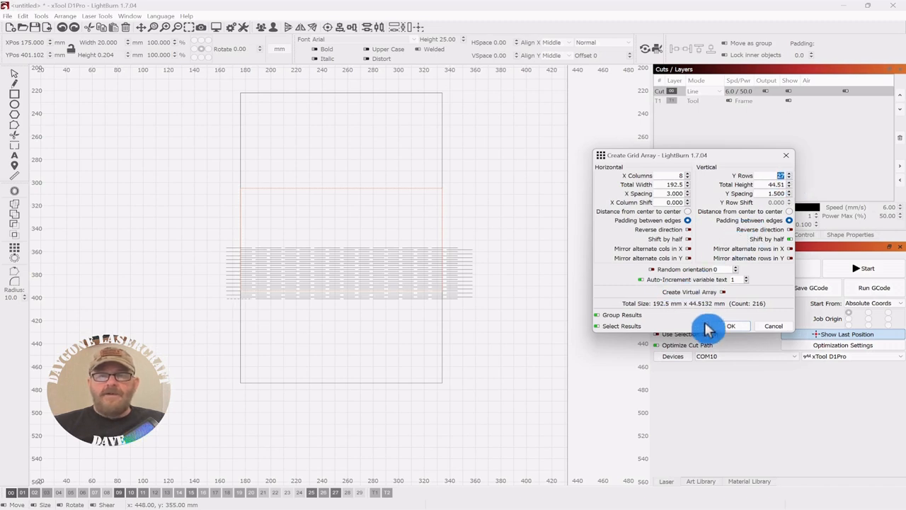
pyautogui.click(727, 327)
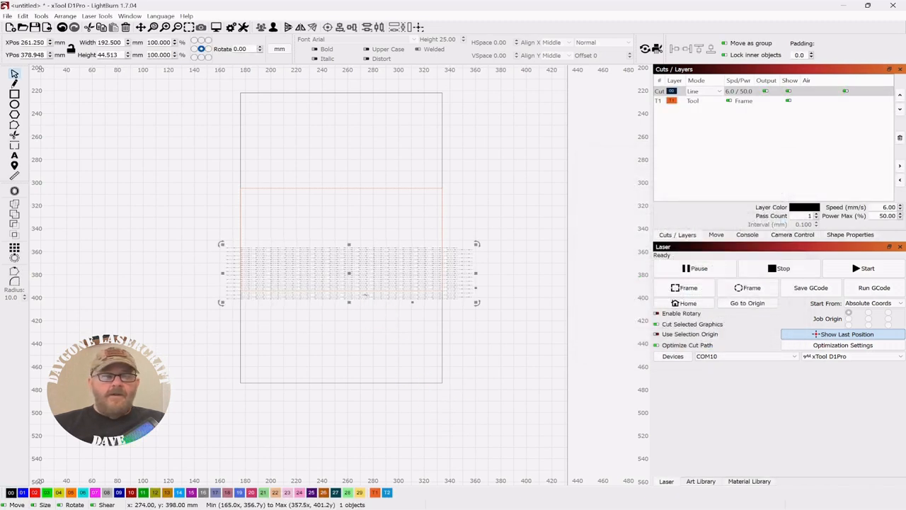
# - Move the line array up into the T1 area and centre it on the large rectangle
pyautogui.moveTo(348, 273); pyautogui.dragTo(349, 253)
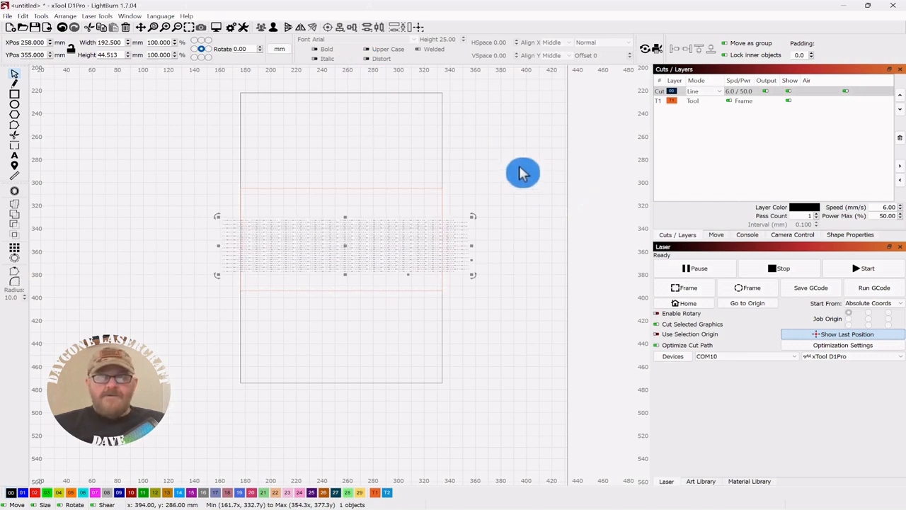
pyautogui.moveTo(461, 99); pyautogui.dragTo(394, 148)
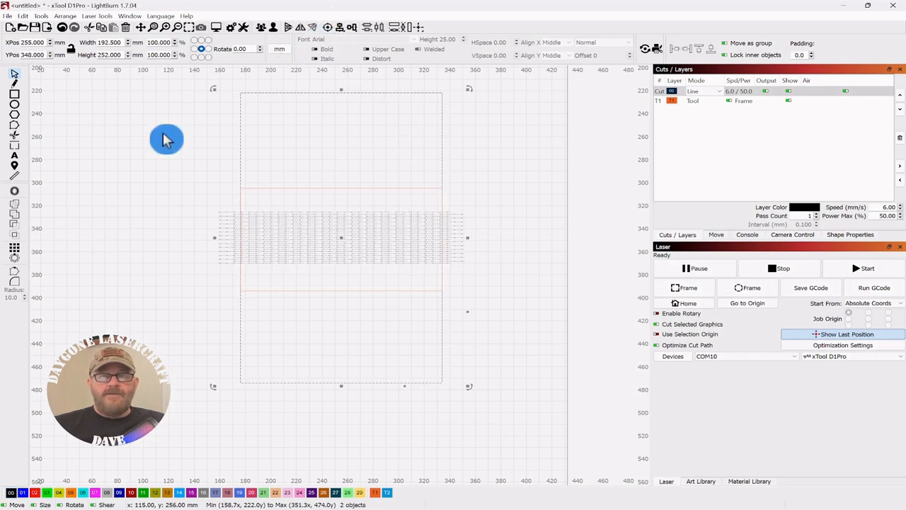
pyautogui.click(160, 162)
# - Stretch the line array outward past the large rectangle's left edge to a total width of about 197 mm
pyautogui.scroll(3, 162, 163)
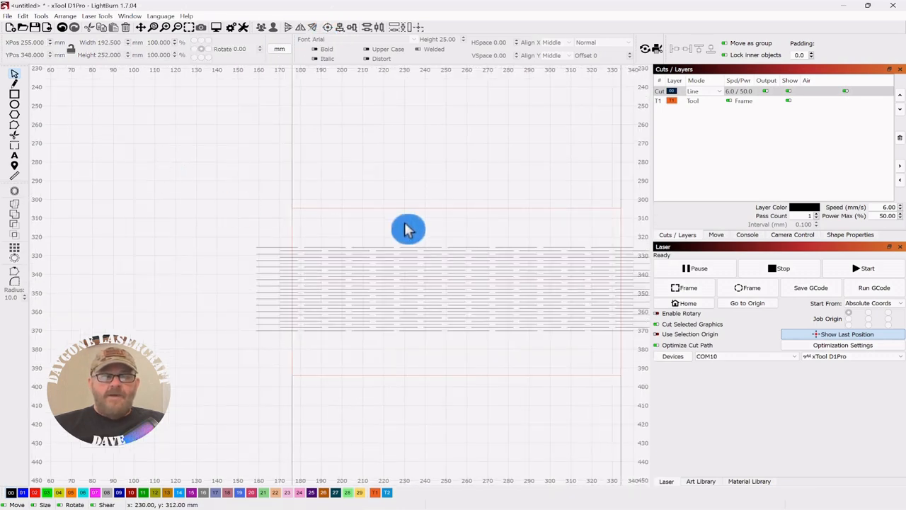
pyautogui.moveTo(405, 225); pyautogui.dragTo(254, 116)
pyautogui.scroll(1, 124, 186)
pyautogui.click(150, 170)
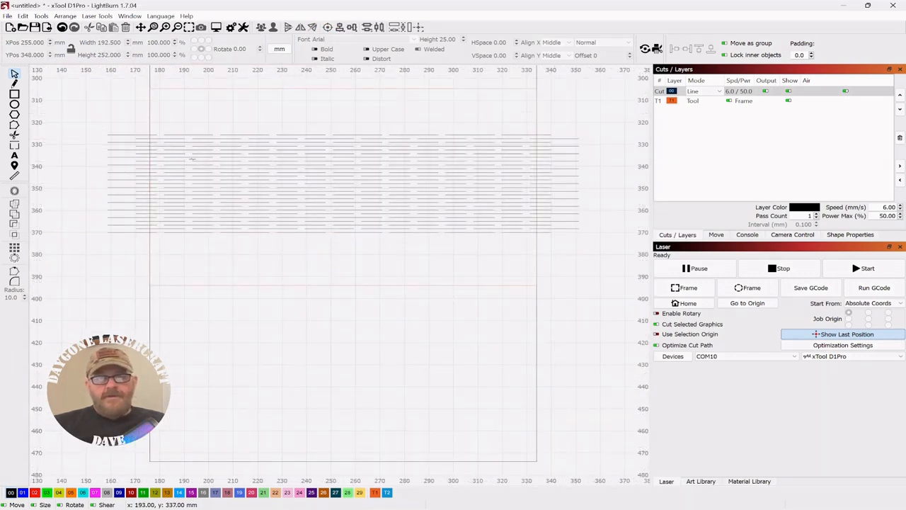
pyautogui.scroll(3, 177, 181)
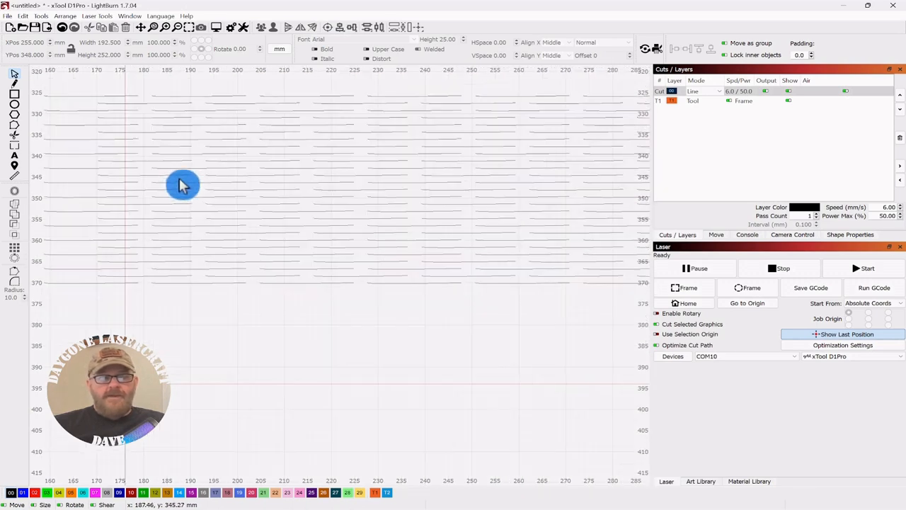
pyautogui.moveTo(182, 184); pyautogui.dragTo(400, 190)
pyautogui.click(376, 132)
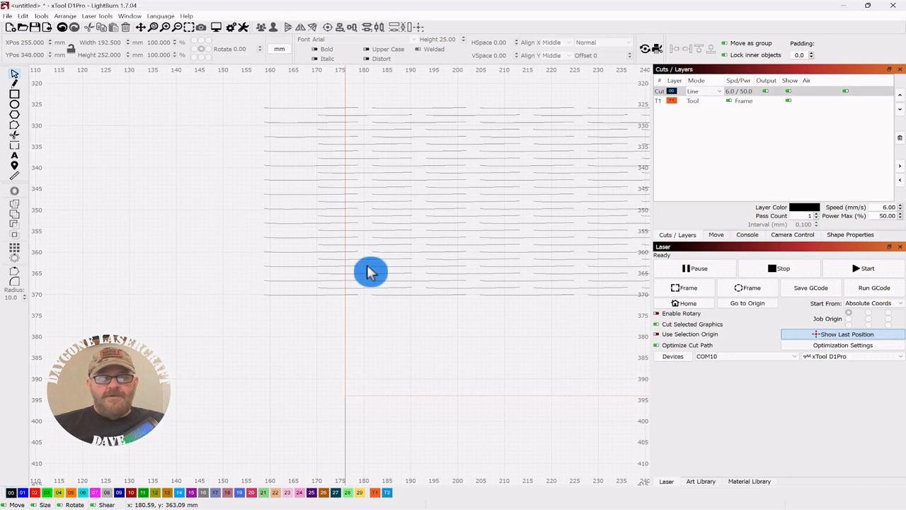
pyautogui.scroll(-1, 395, 225)
pyautogui.click(391, 240)
pyautogui.moveTo(440, 210); pyautogui.dragTo(279, 205)
pyautogui.moveTo(168, 106); pyautogui.dragTo(120, 210)
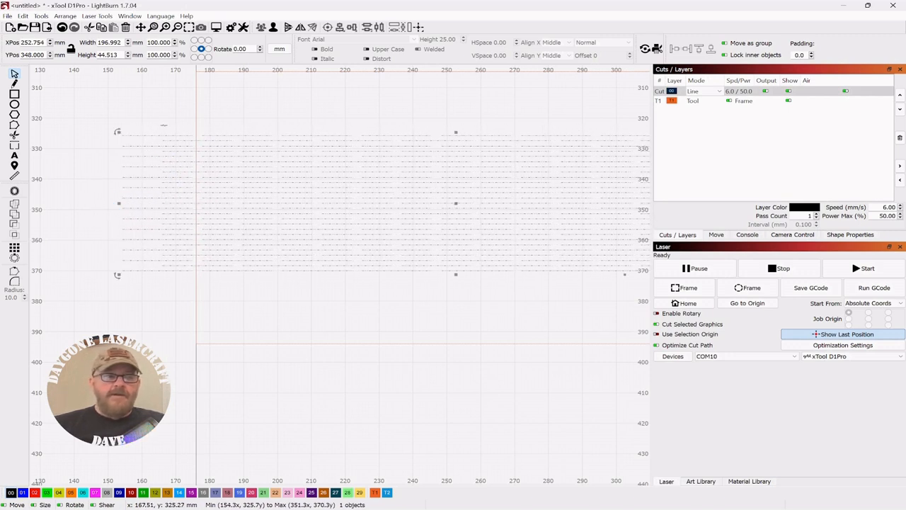
pyautogui.click(147, 105)
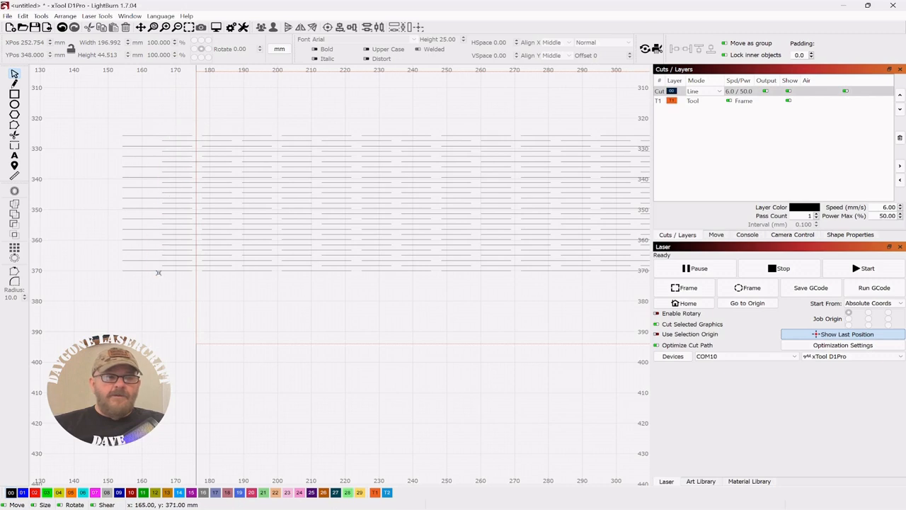
# - Stretch the line array outward past the large rectangle's right edge to a total width of about 217 mm
pyautogui.scroll(-3, 415, 217)
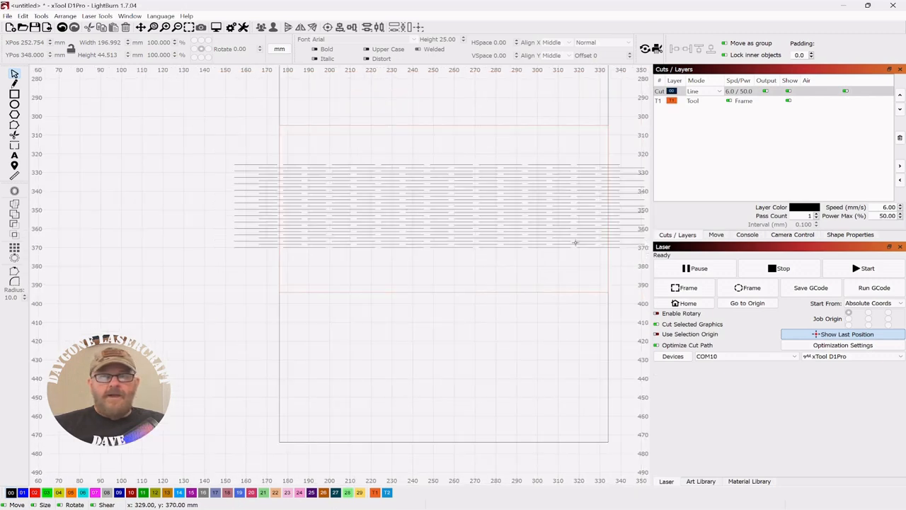
pyautogui.moveTo(587, 267); pyautogui.dragTo(468, 241)
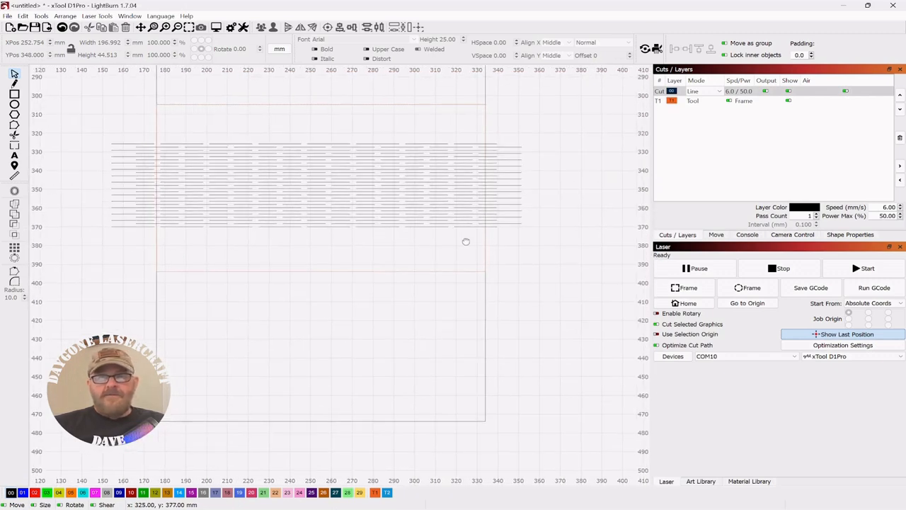
pyautogui.moveTo(511, 194); pyautogui.dragTo(531, 210)
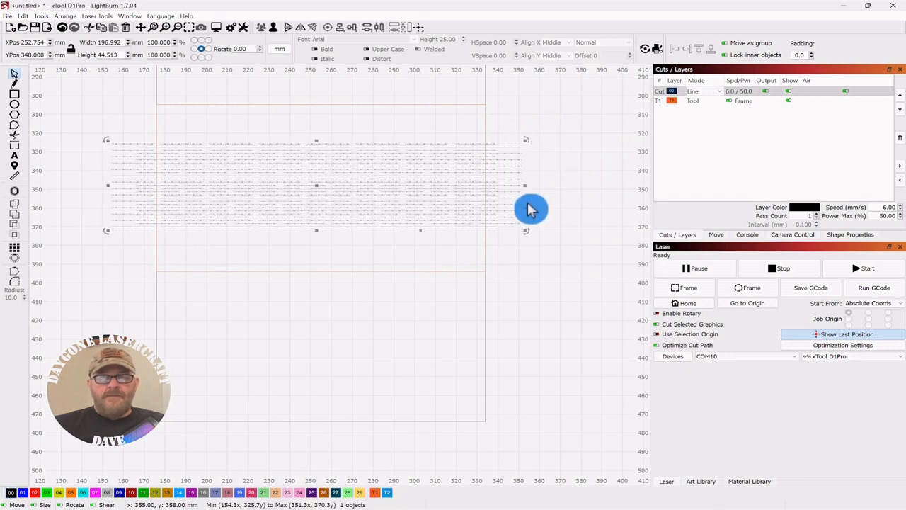
pyautogui.click(529, 185)
pyautogui.moveTo(526, 138); pyautogui.dragTo(570, 186)
pyautogui.scroll(2, 570, 186)
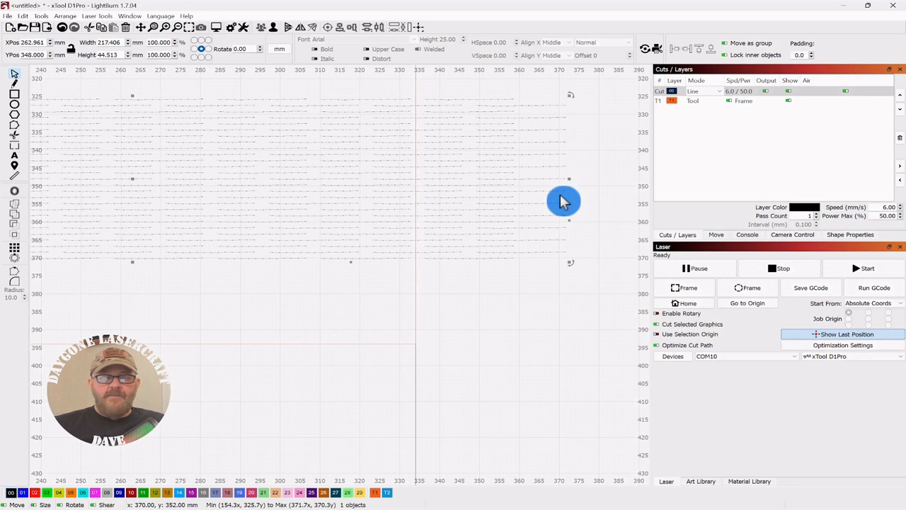
pyautogui.scroll(-3, 556, 205)
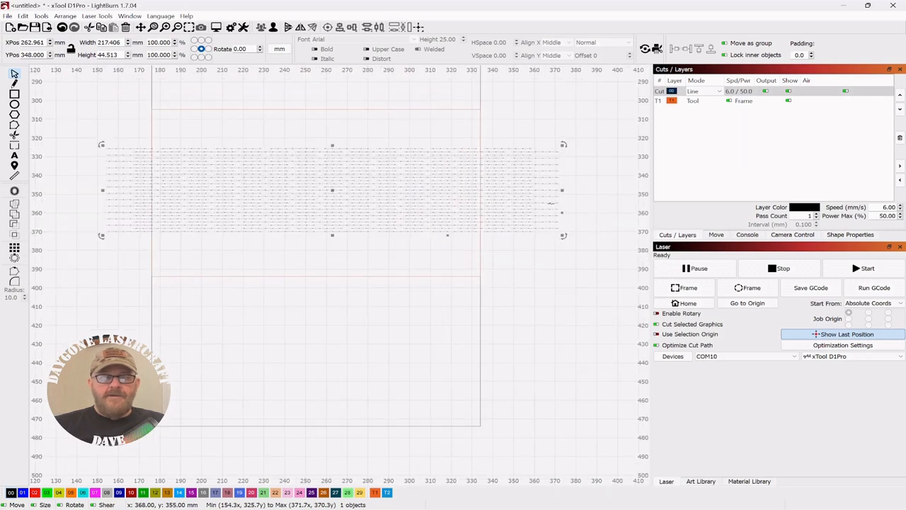
# - Examine how the staggered lines and their gaps meet the large rectangle's right edge
pyautogui.moveTo(536, 259); pyautogui.dragTo(504, 244)
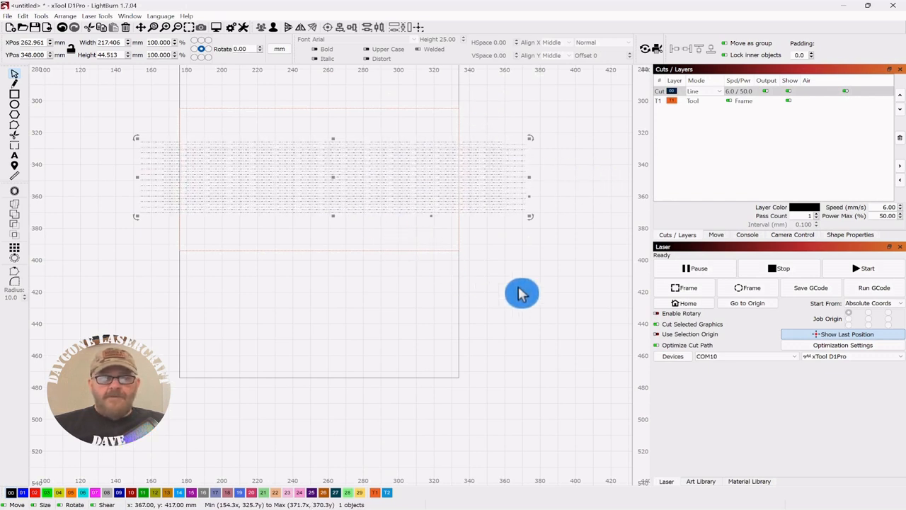
pyautogui.scroll(2, 522, 294)
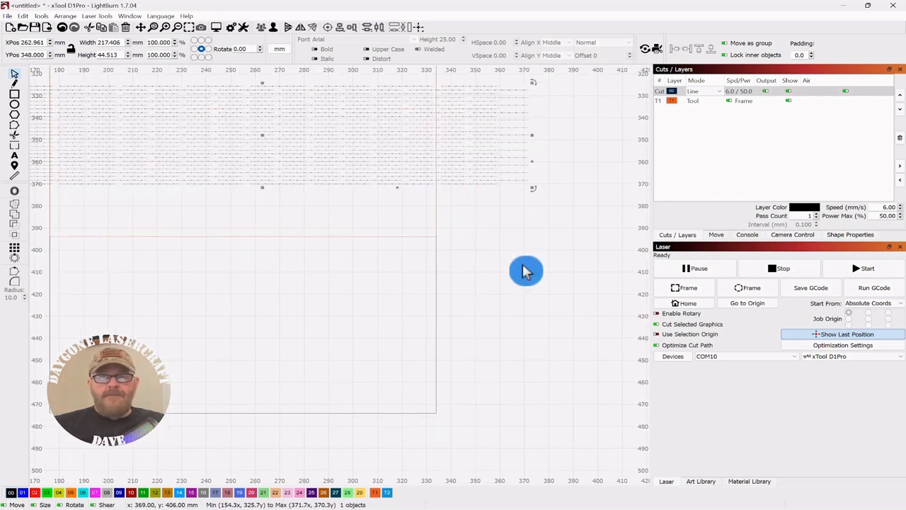
pyautogui.click(526, 271)
pyautogui.moveTo(523, 265); pyautogui.dragTo(590, 282)
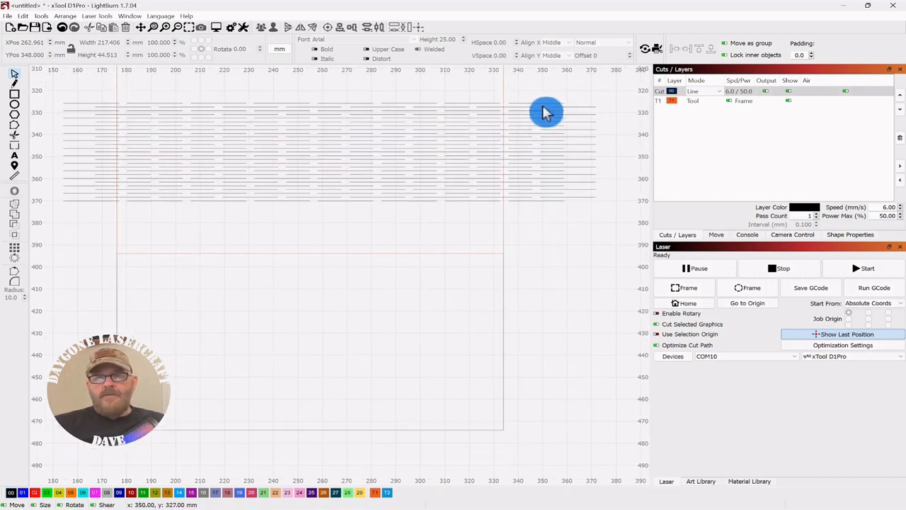
pyautogui.click(508, 104)
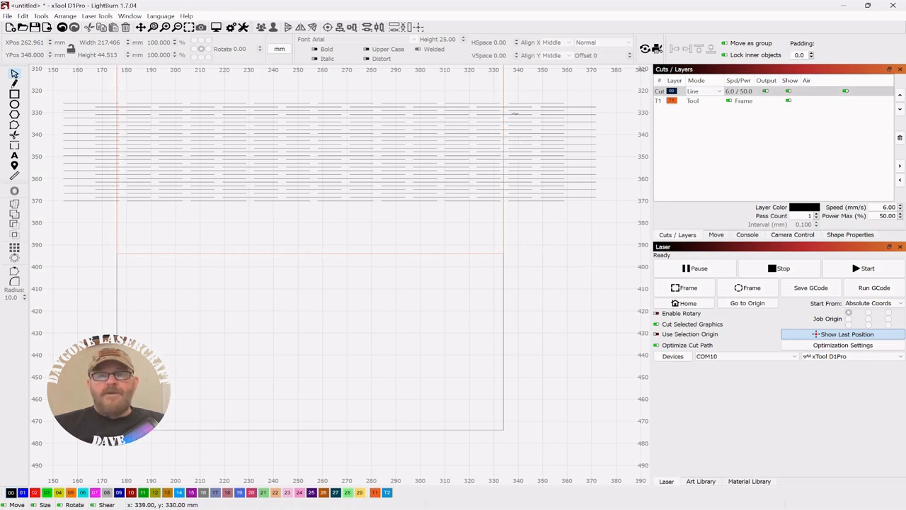
pyautogui.click(511, 105)
pyautogui.click(505, 193)
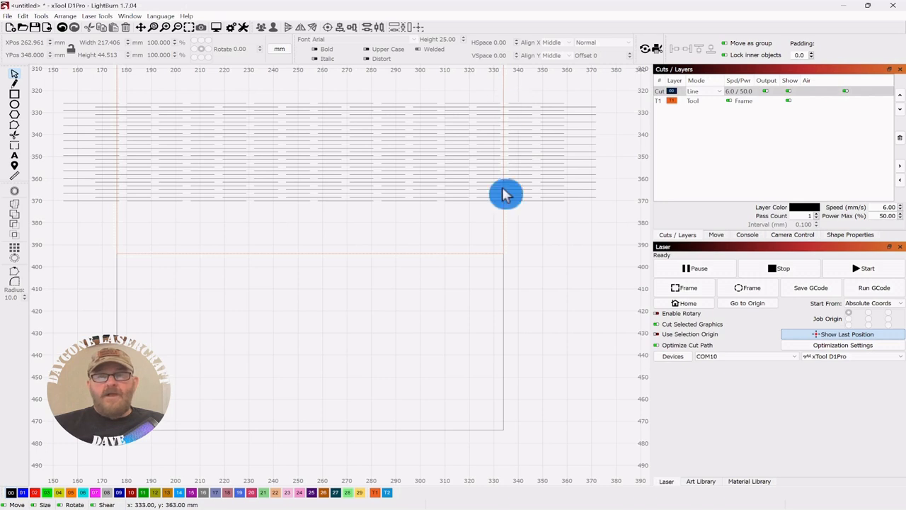
pyautogui.click(532, 222)
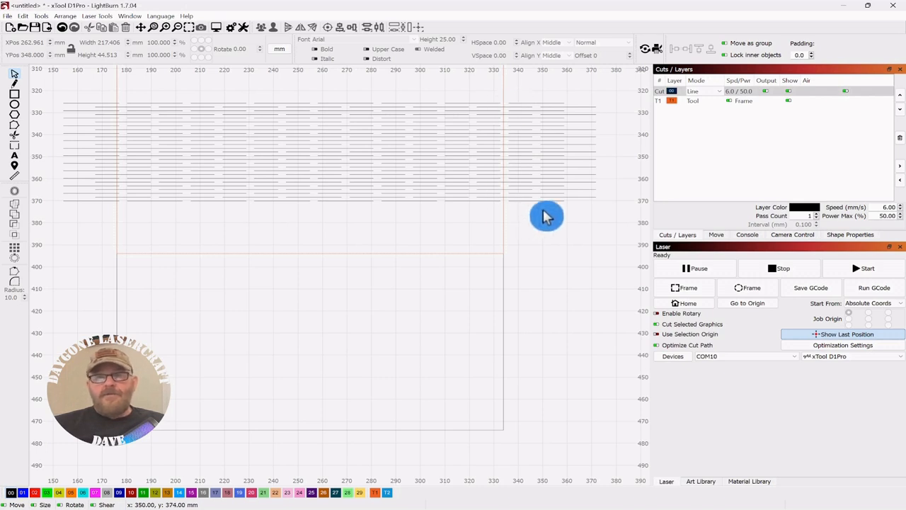
pyautogui.scroll(-2, 542, 219)
pyautogui.moveTo(572, 234); pyautogui.dragTo(563, 247)
pyautogui.click(567, 254)
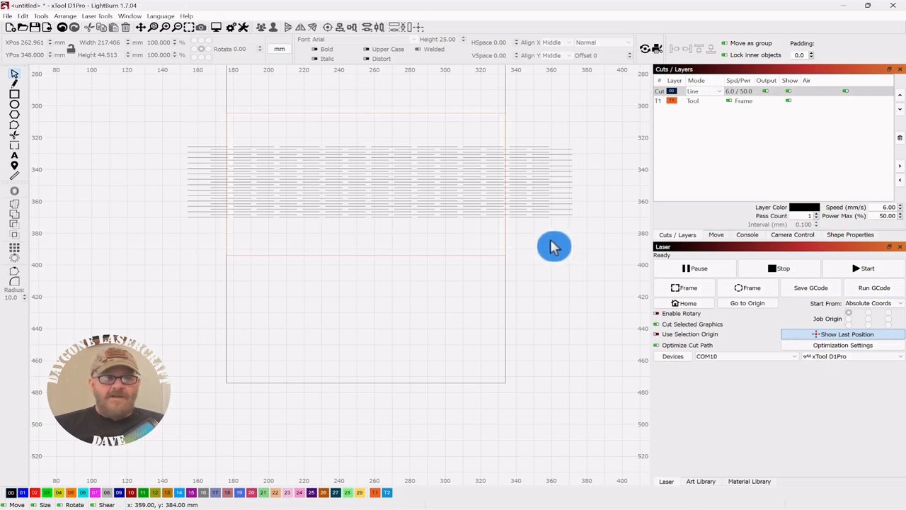
# - Extend the line array slightly further on its left side to a total width of about 219 mm
pyautogui.scroll(2, 231, 162)
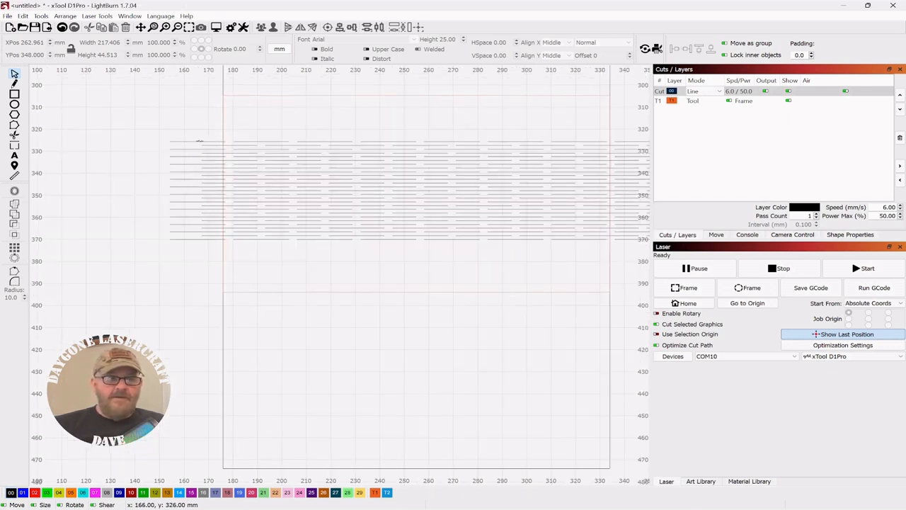
pyautogui.moveTo(194, 134); pyautogui.dragTo(161, 190)
pyautogui.click(141, 130)
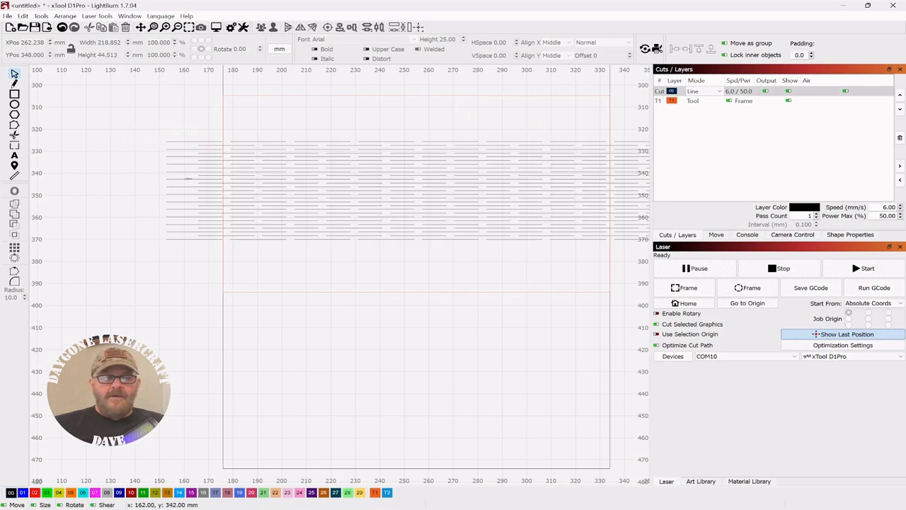
# - Cut the line array with the T1 rectangle as the cutting shape, using Cut Shapes
pyautogui.scroll(-3, 186, 182)
pyautogui.scroll(-1, 371, 157)
pyautogui.moveTo(500, 97); pyautogui.dragTo(501, 168)
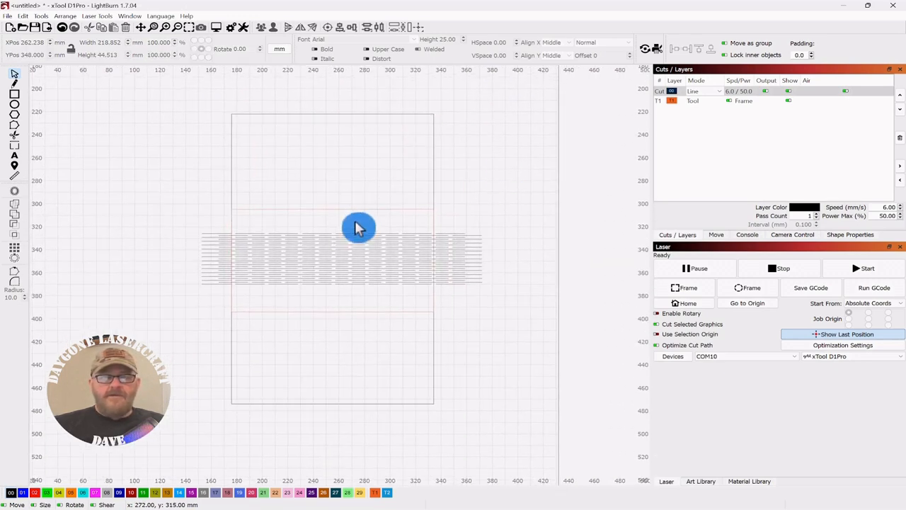
pyautogui.moveTo(331, 274); pyautogui.dragTo(332, 269)
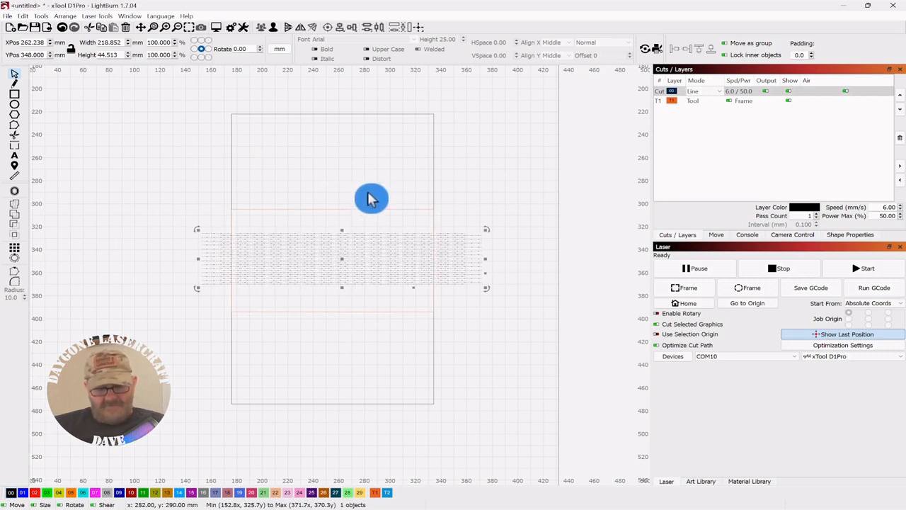
pyautogui.moveTo(354, 223); pyautogui.dragTo(354, 223)
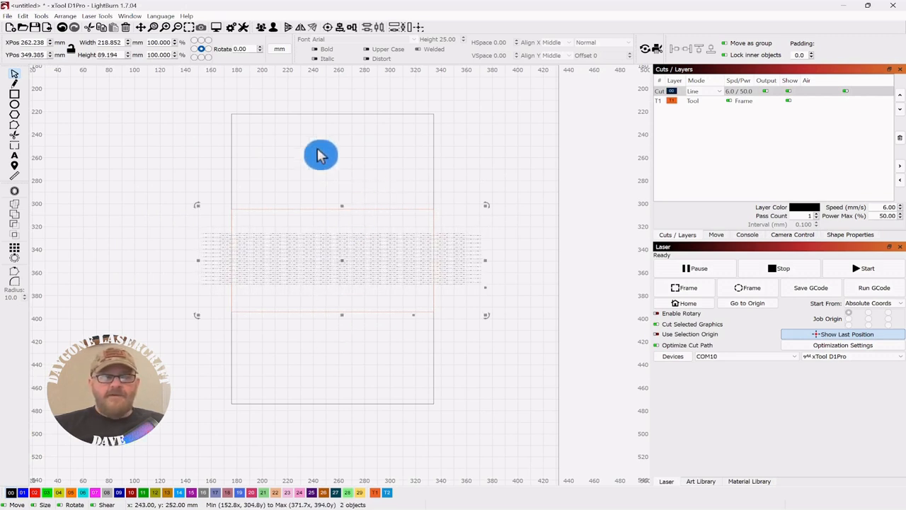
pyautogui.scroll(3, 336, 152)
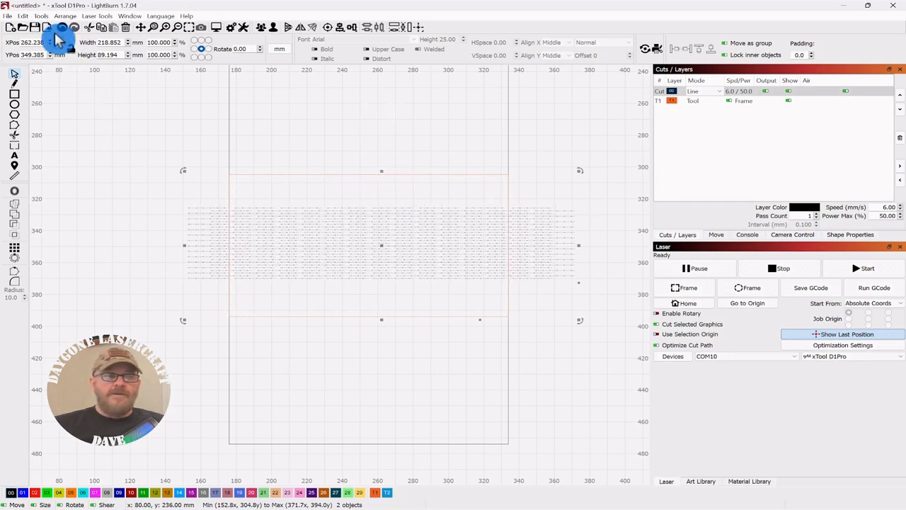
pyautogui.click(41, 16)
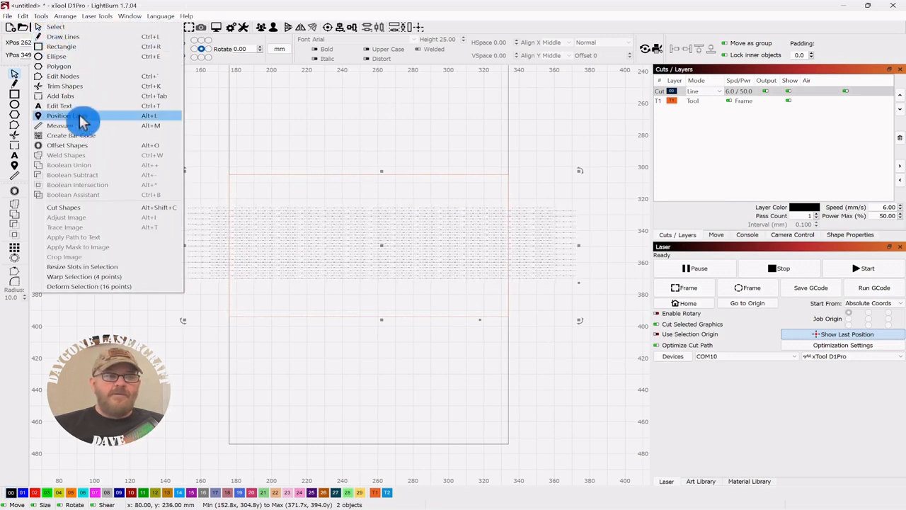
pyautogui.click(68, 210)
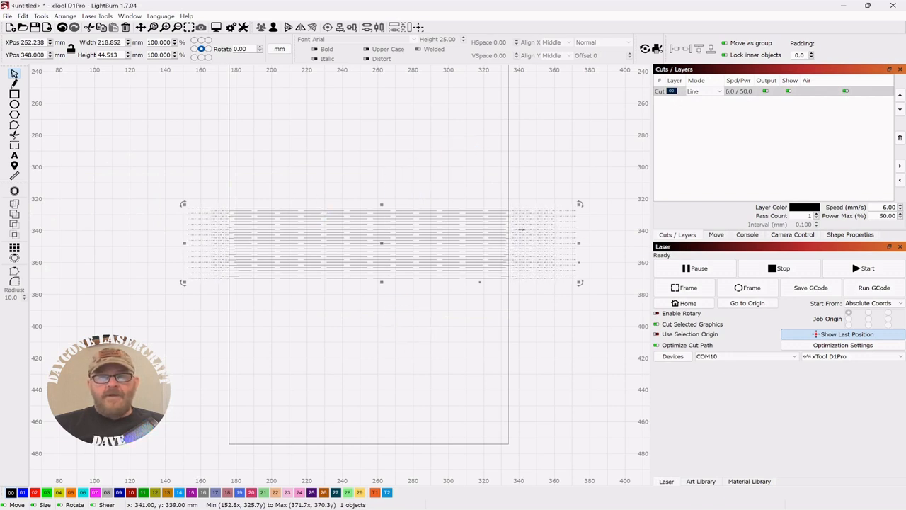
# - Delete the cut-off line pieces outside the large rectangle's left and right edges
pyautogui.moveTo(533, 326); pyautogui.dragTo(503, 270)
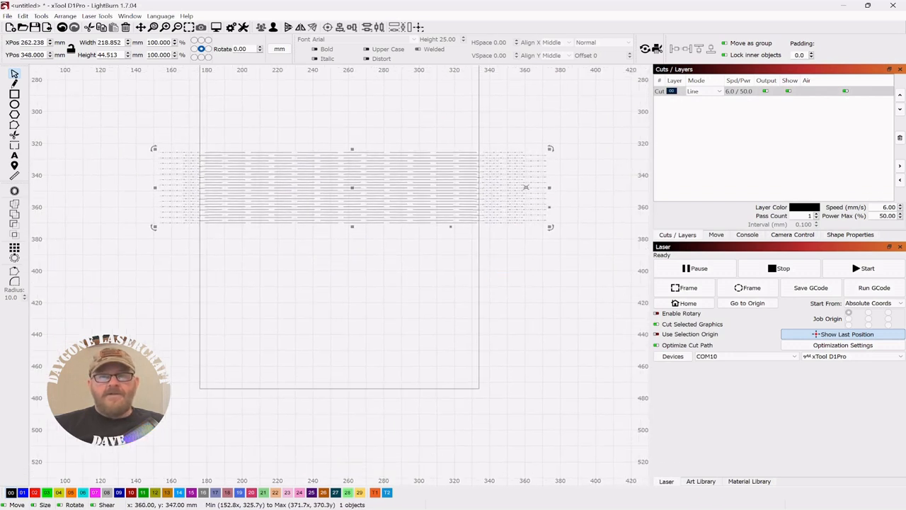
pyautogui.click(534, 128)
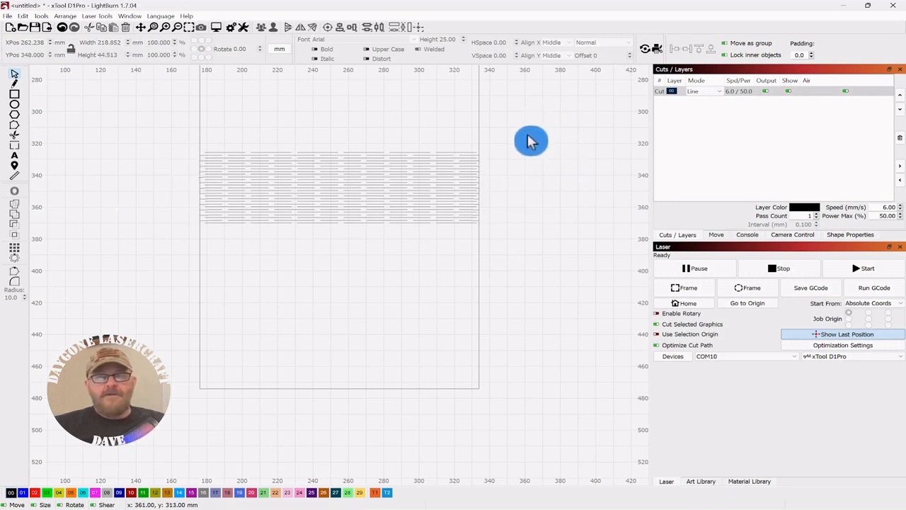
pyautogui.scroll(-2, 540, 158)
pyautogui.moveTo(533, 162); pyautogui.dragTo(514, 212)
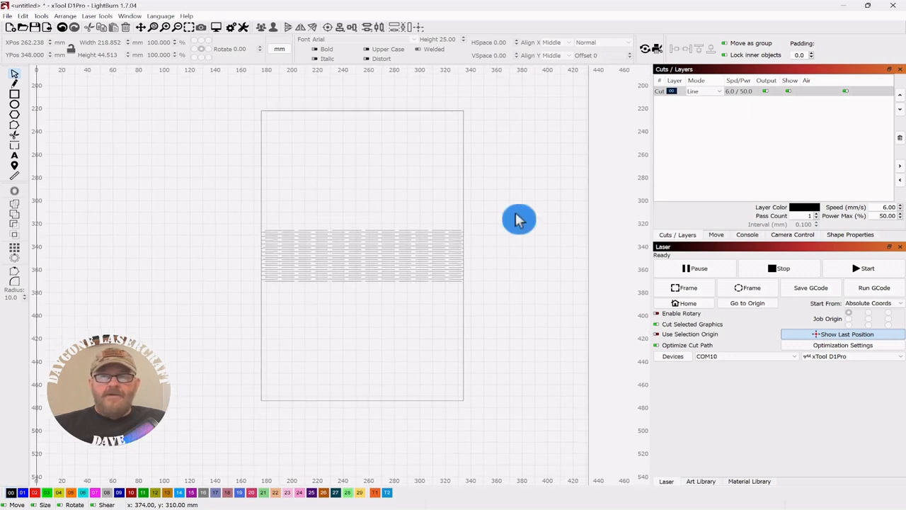
pyautogui.scroll(1, 518, 220)
pyautogui.moveTo(491, 270); pyautogui.dragTo(529, 257)
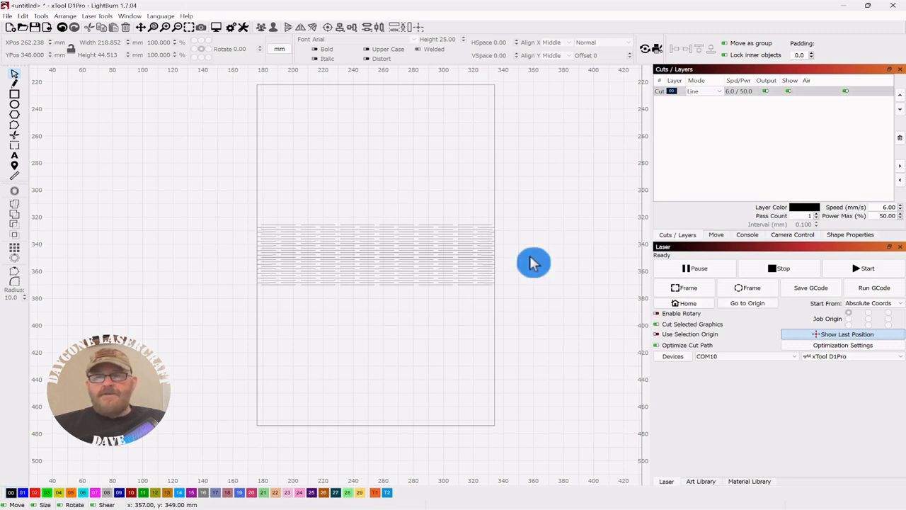